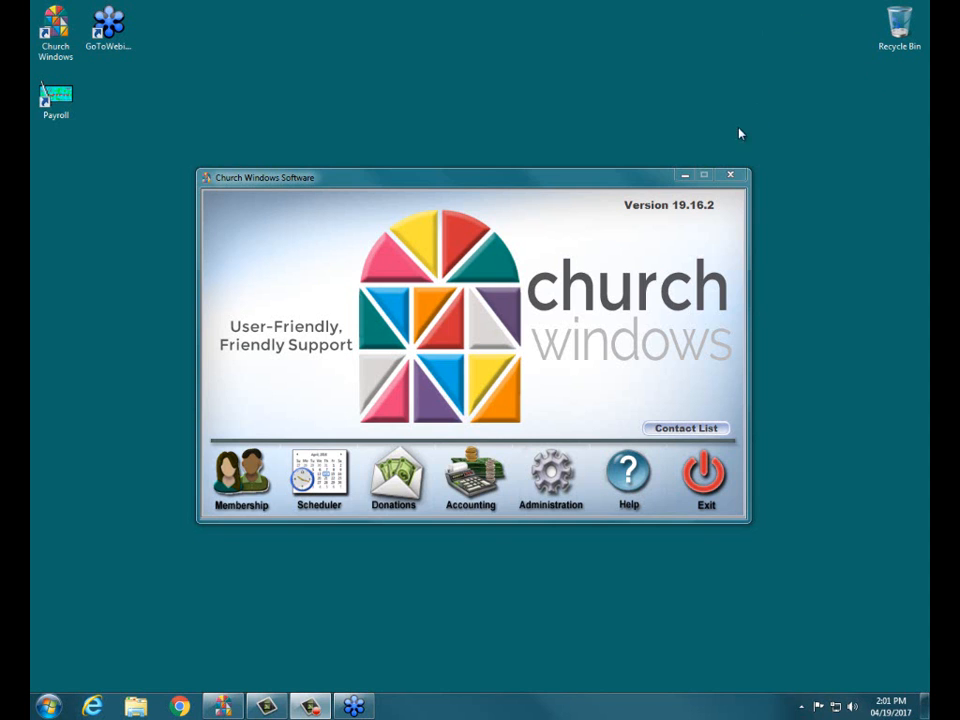
Switch to Internet Explorer, open the Church Windows Support Center and search it for "recurring".
click(92, 705)
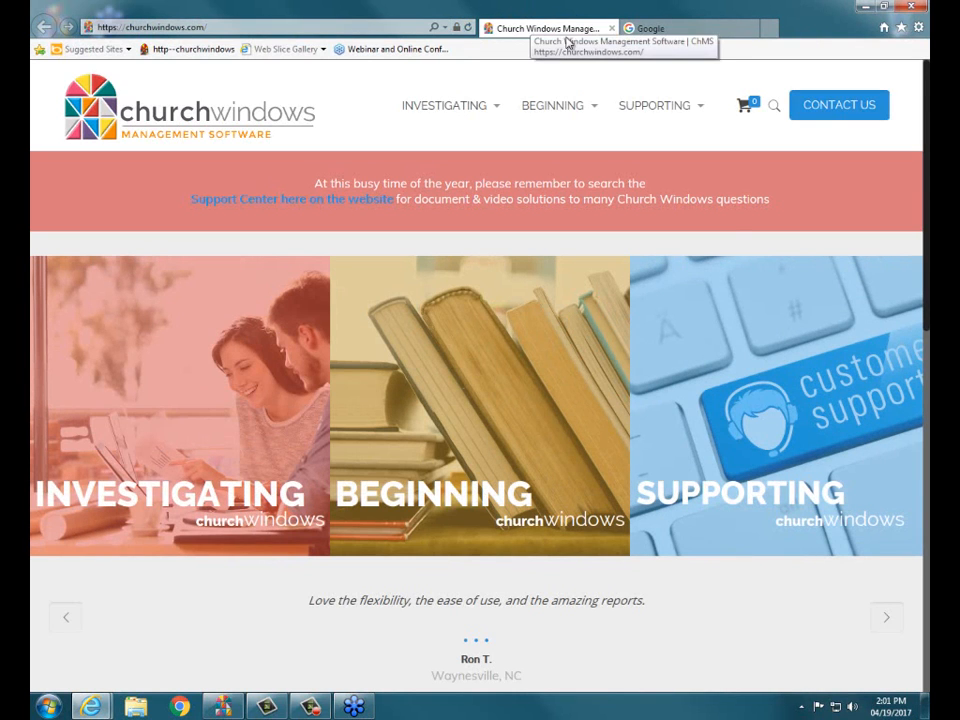
mouse_move(641, 98)
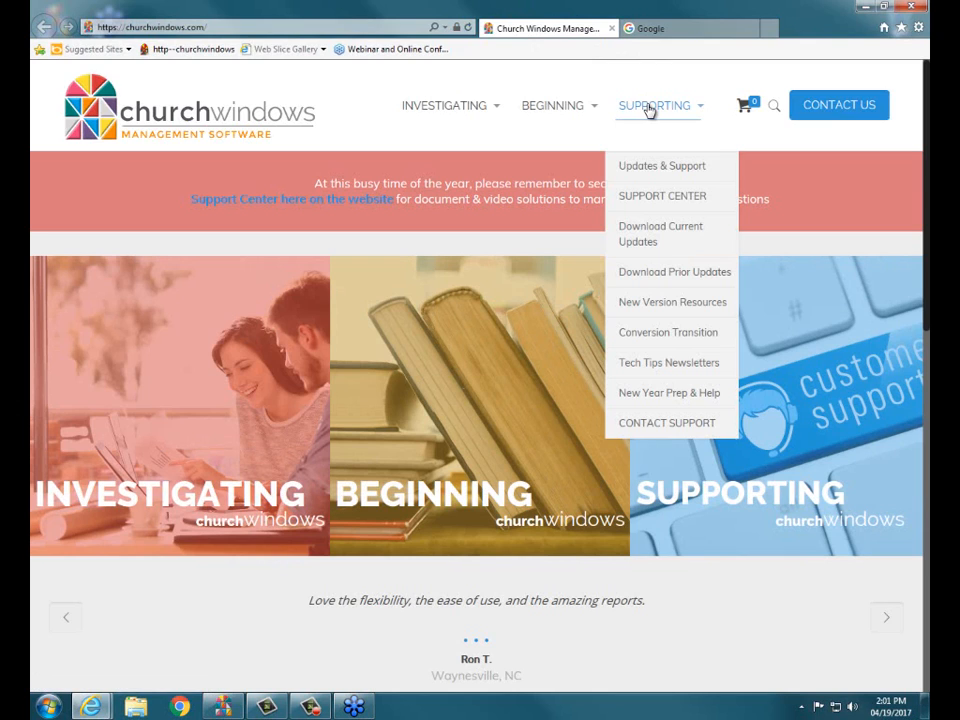
click(650, 204)
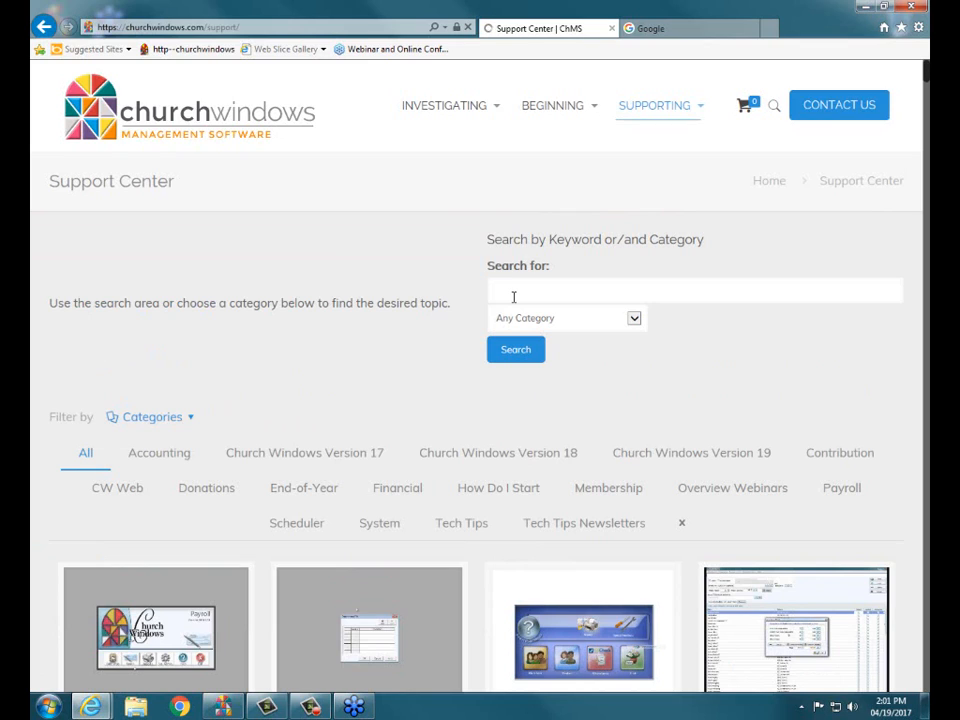
click(563, 289)
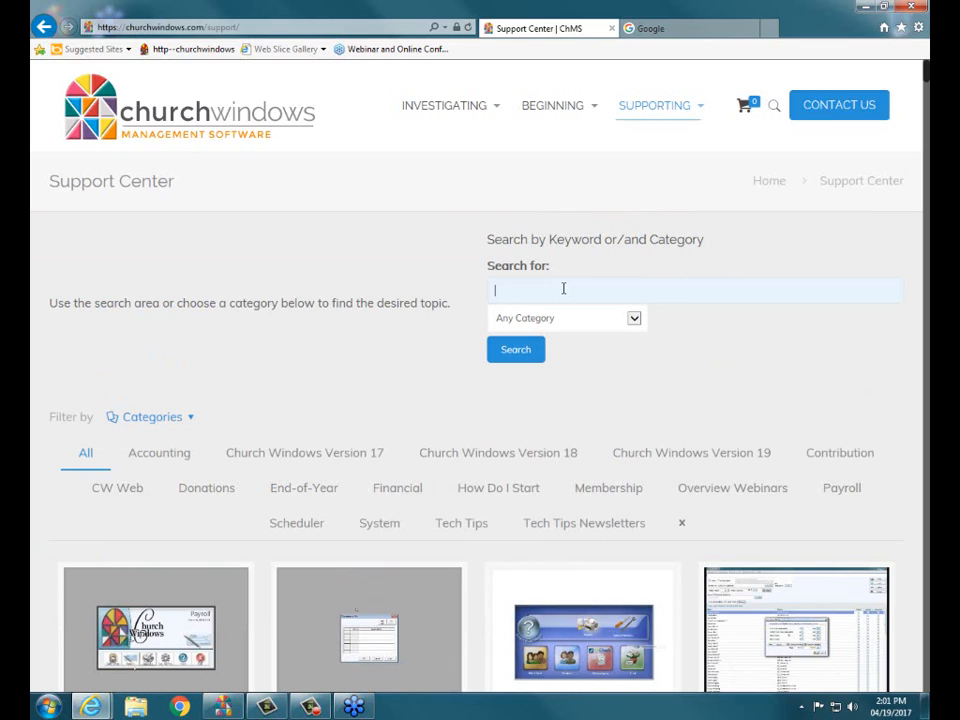
text(recurring)
key(Return)
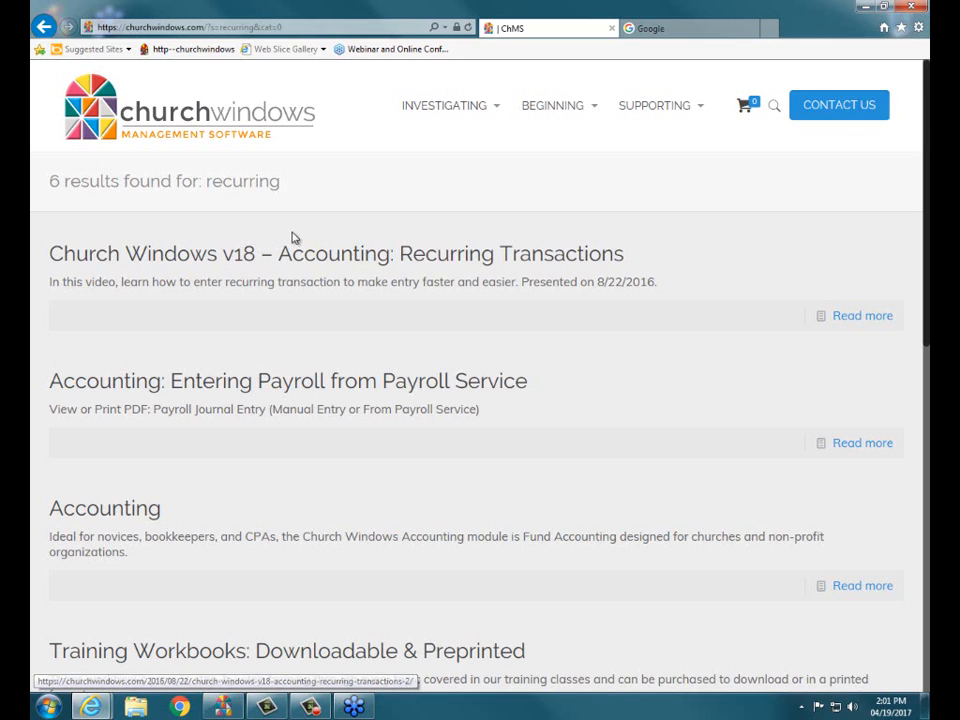
Close the browser's open pages and open the Accounting module in Church Windows.
click(753, 31)
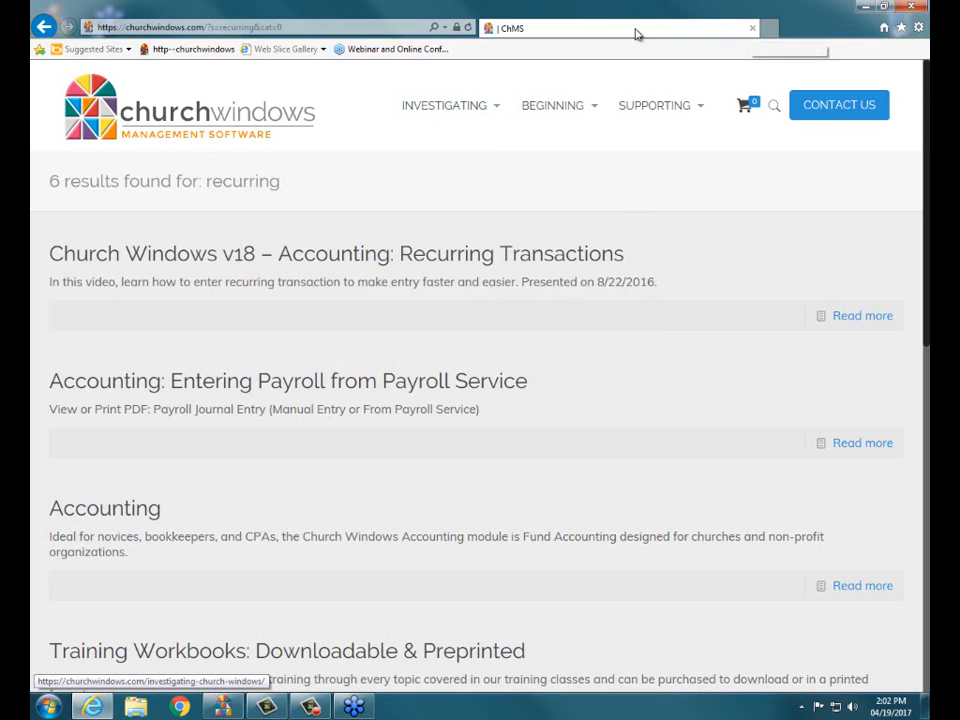
click(753, 31)
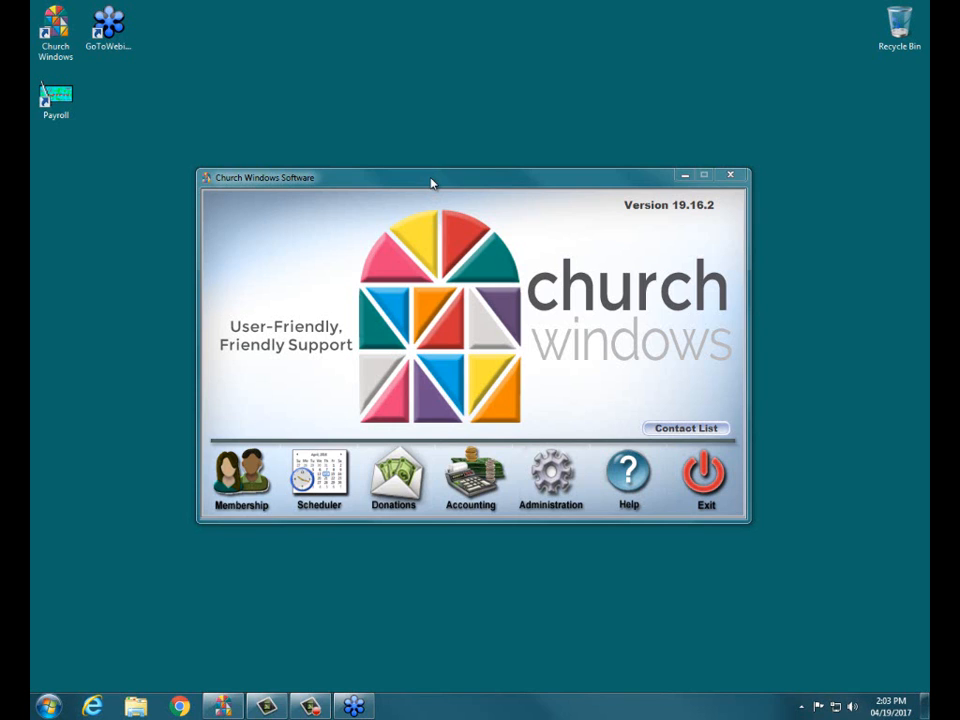
click(479, 508)
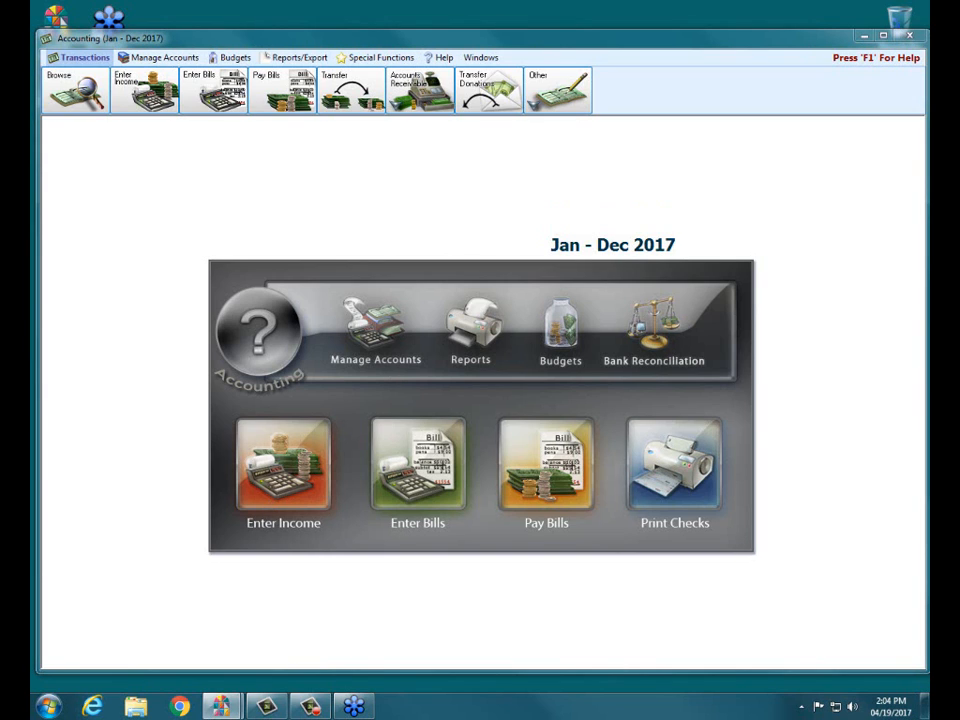
mouse_move(234, 408)
mouse_down()
mouse_move(349, 401)
mouse_move(340, 492)
mouse_up()
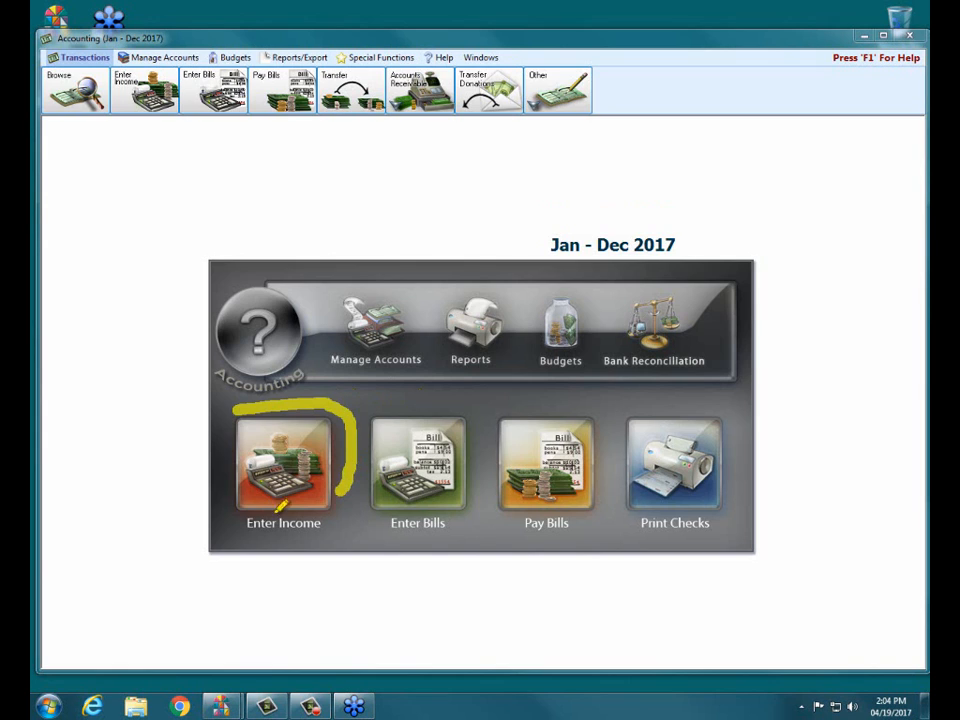
drag(280, 505, 240, 412)
mouse_move(364, 404)
mouse_down()
mouse_move(384, 402)
mouse_move(486, 477)
mouse_move(352, 410)
mouse_up()
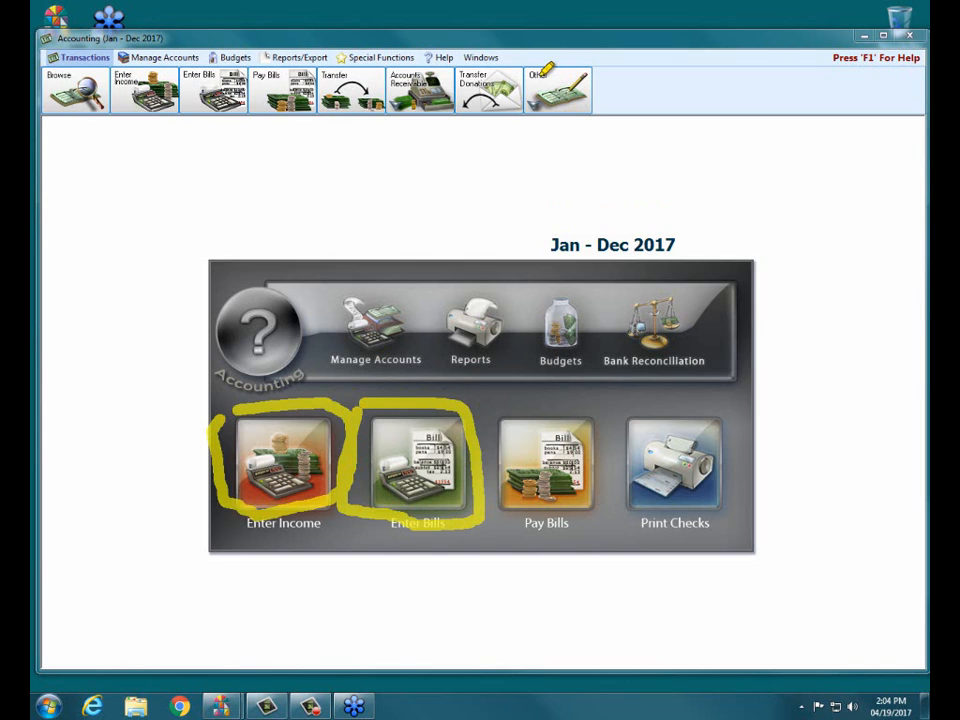
mouse_move(568, 45)
mouse_down()
mouse_move(602, 140)
mouse_move(529, 47)
mouse_up()
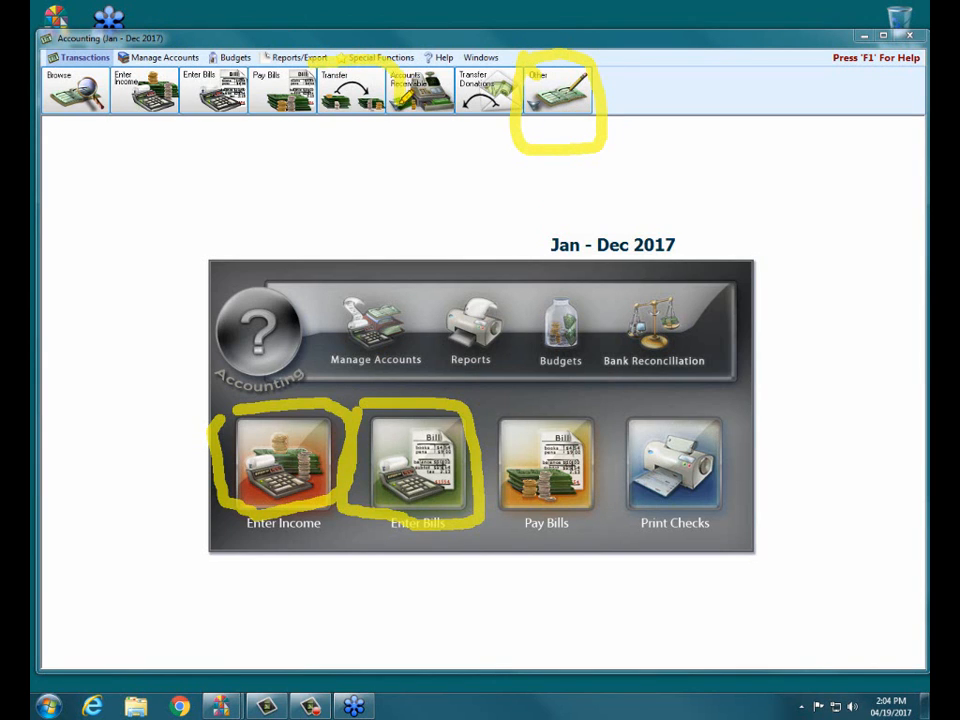
mouse_move(398, 72)
mouse_down()
mouse_move(345, 118)
mouse_move(320, 40)
mouse_up()
drag(327, 117, 418, 100)
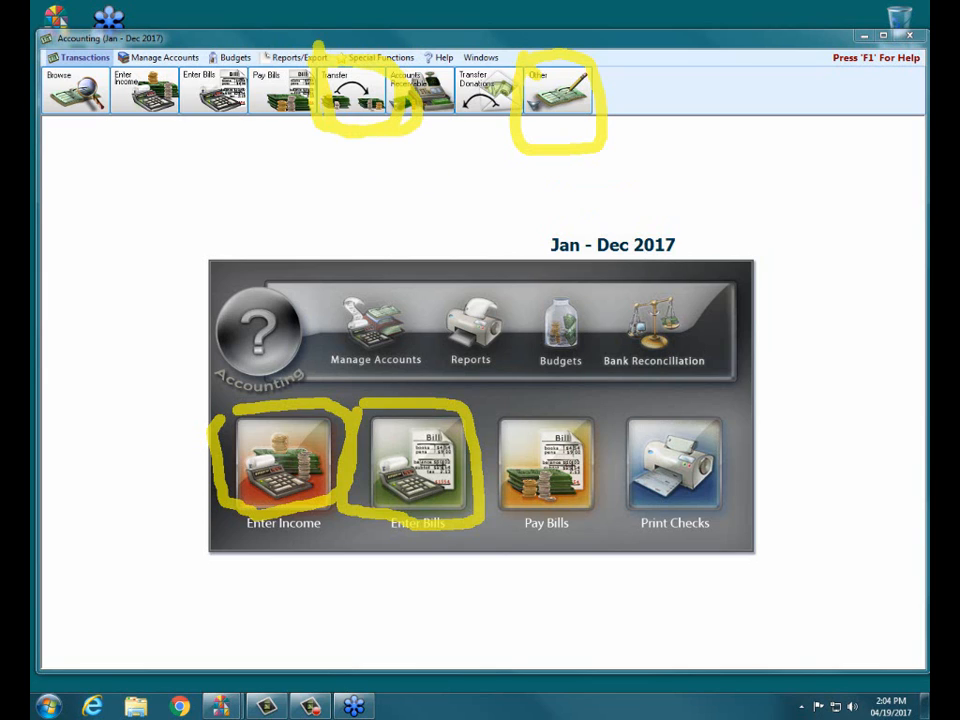
key(Escape)
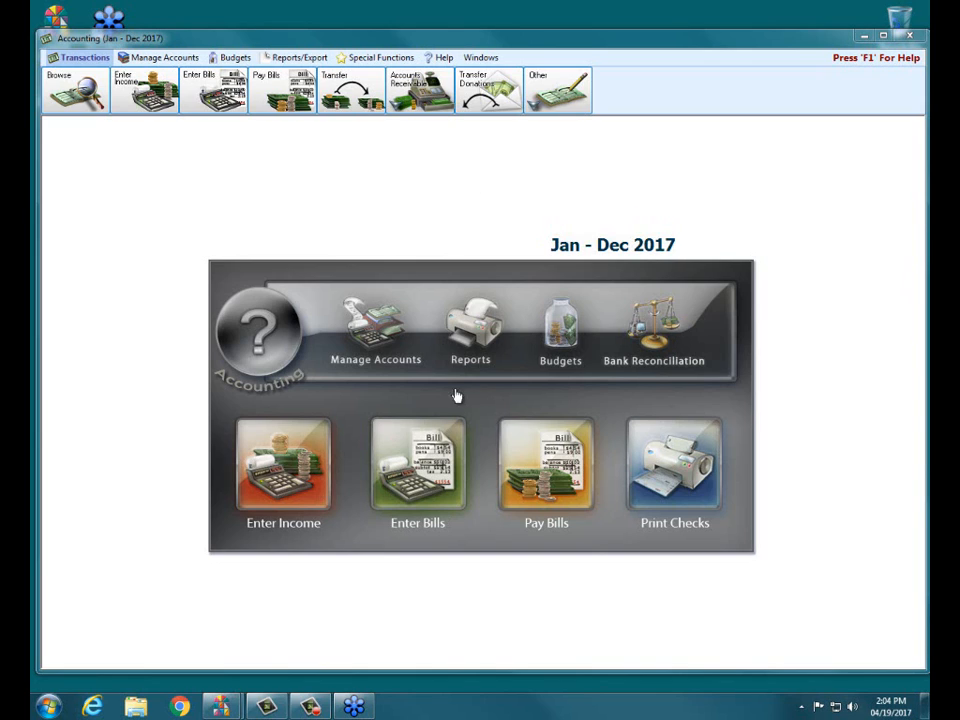
Open Enter Bills and bring up its list of recurring bill transactions.
click(428, 484)
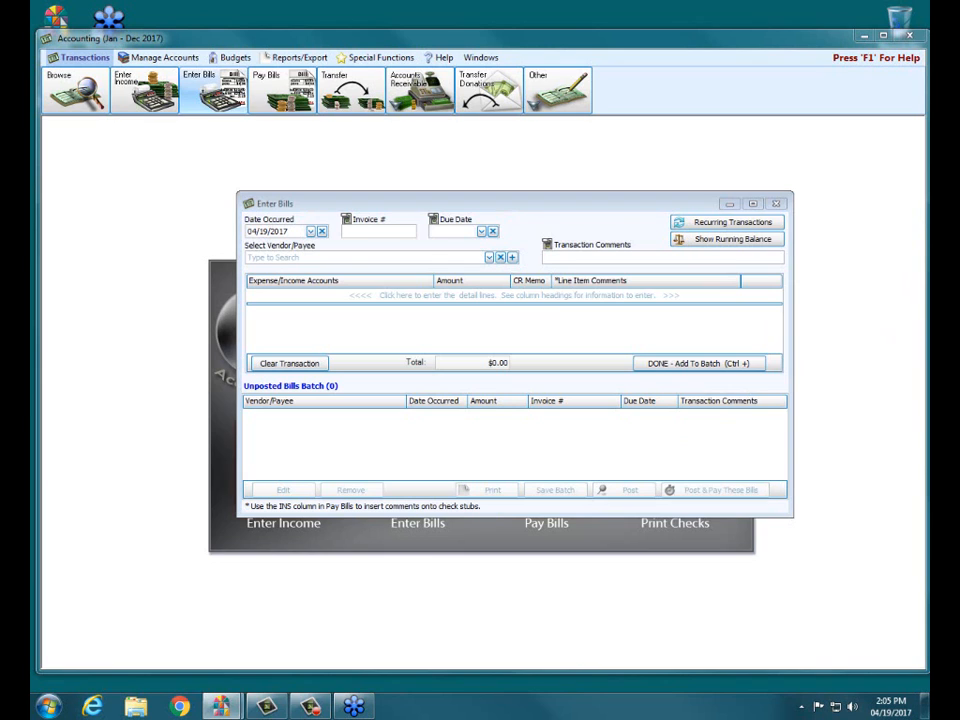
mouse_move(650, 226)
mouse_down()
mouse_move(705, 193)
mouse_move(810, 194)
mouse_move(804, 216)
mouse_move(707, 231)
mouse_move(656, 218)
mouse_move(662, 197)
mouse_up()
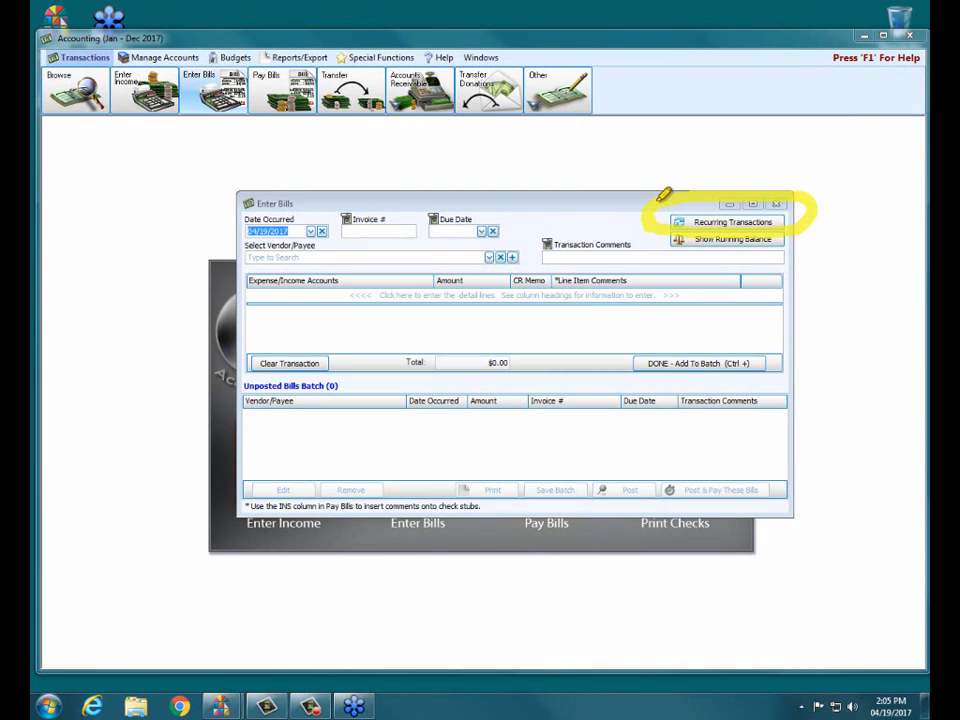
mouse_move(707, 122)
mouse_down()
mouse_move(710, 189)
mouse_move(686, 180)
mouse_move(698, 191)
mouse_up()
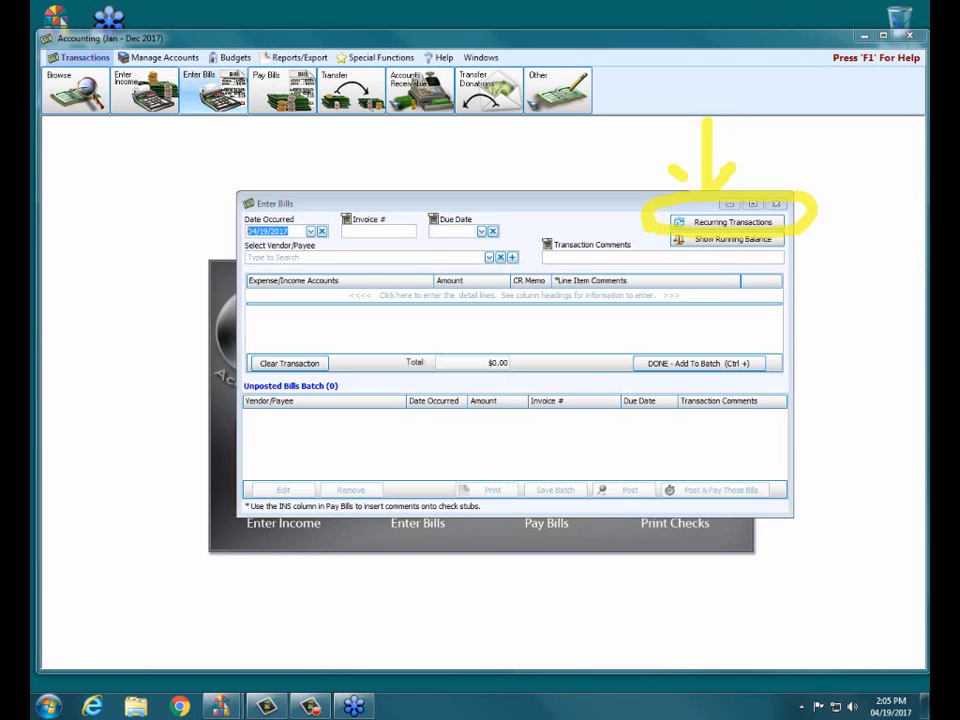
key(Escape)
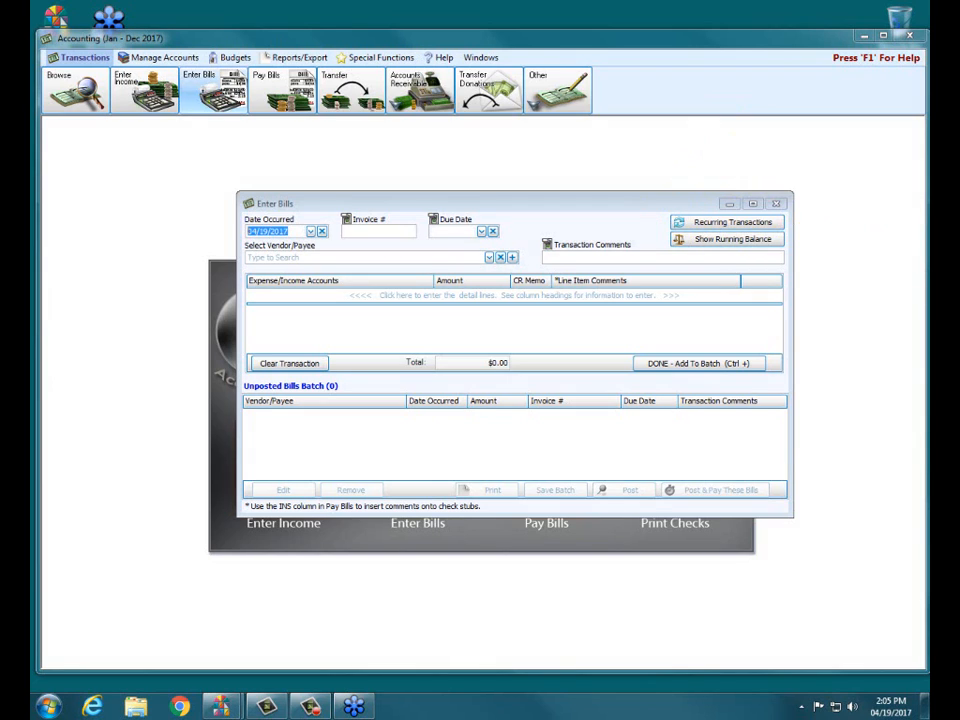
click(742, 228)
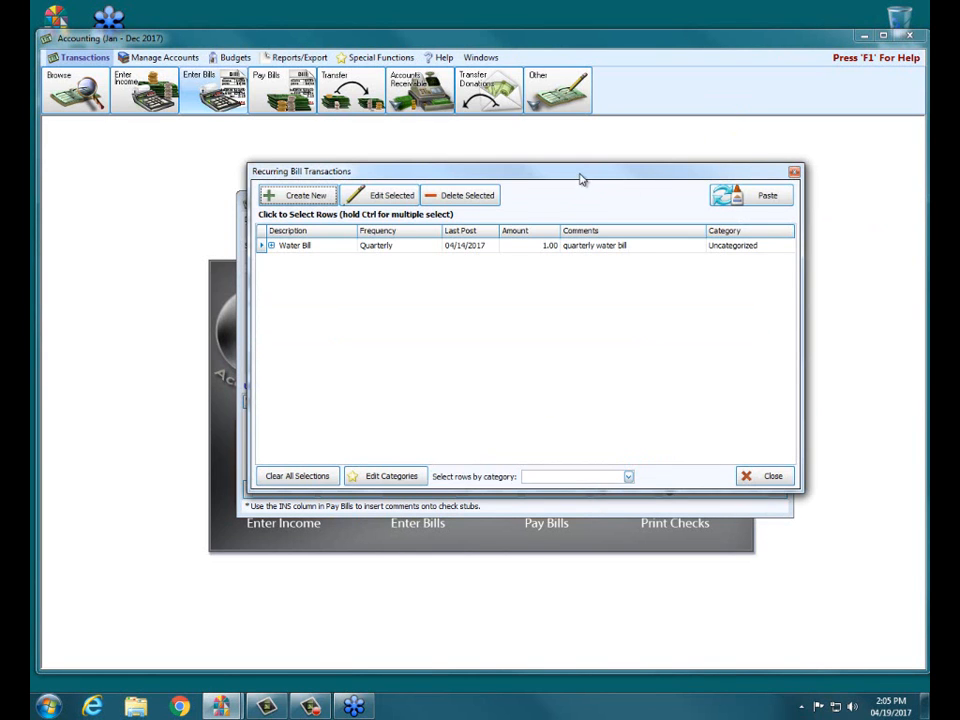
drag(580, 179, 562, 200)
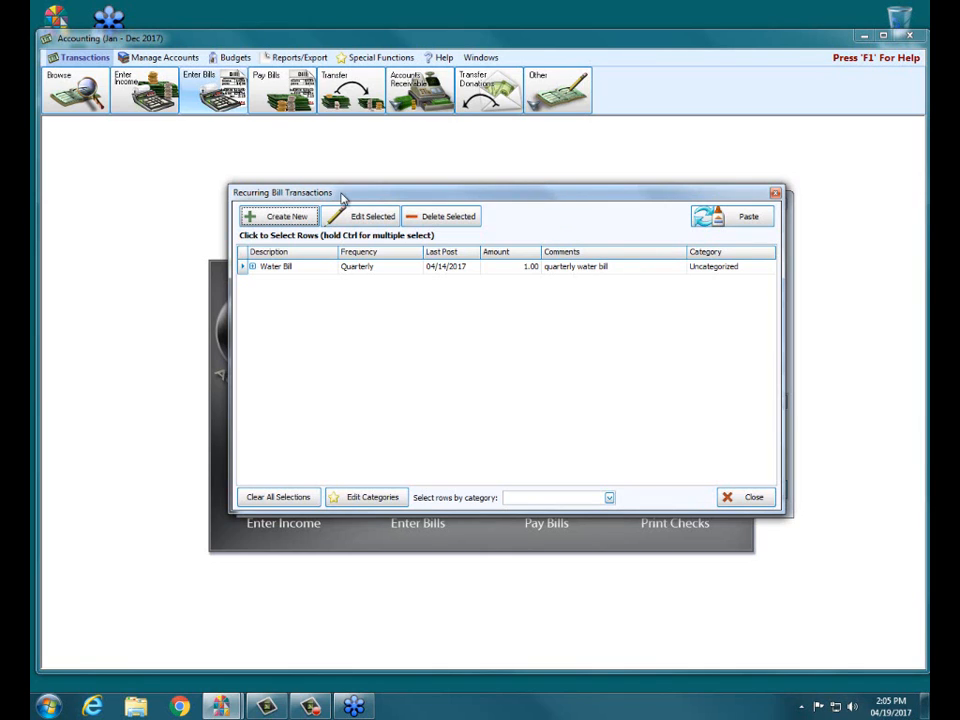
drag(385, 195, 378, 212)
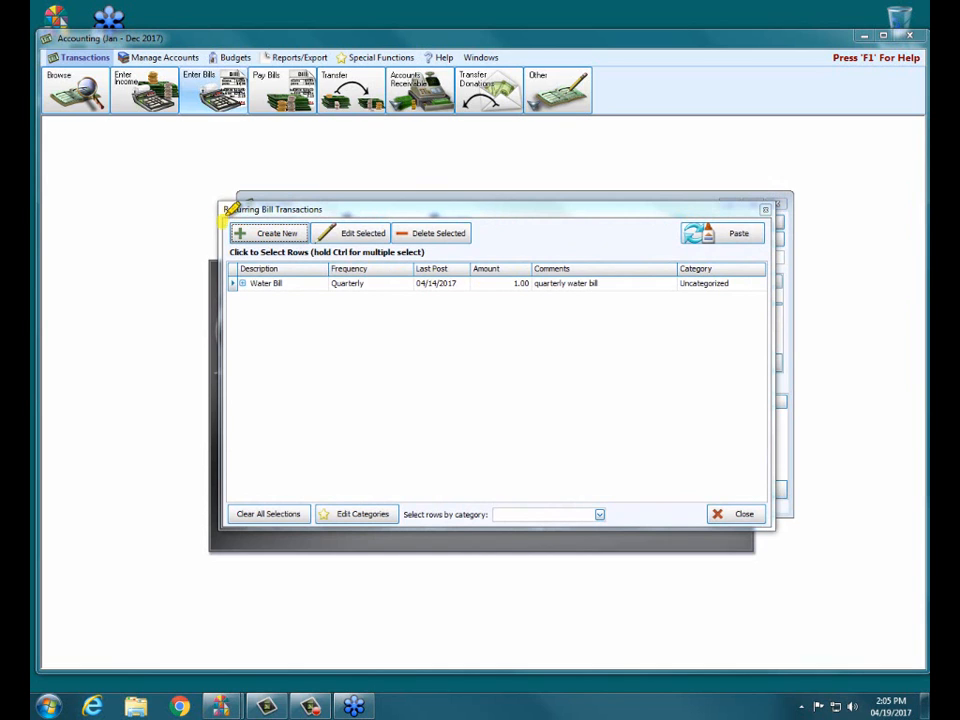
mouse_move(302, 214)
mouse_down()
mouse_move(228, 236)
mouse_move(360, 212)
mouse_move(372, 238)
mouse_up()
mouse_move(432, 212)
mouse_down()
mouse_move(392, 245)
mouse_move(395, 218)
mouse_up()
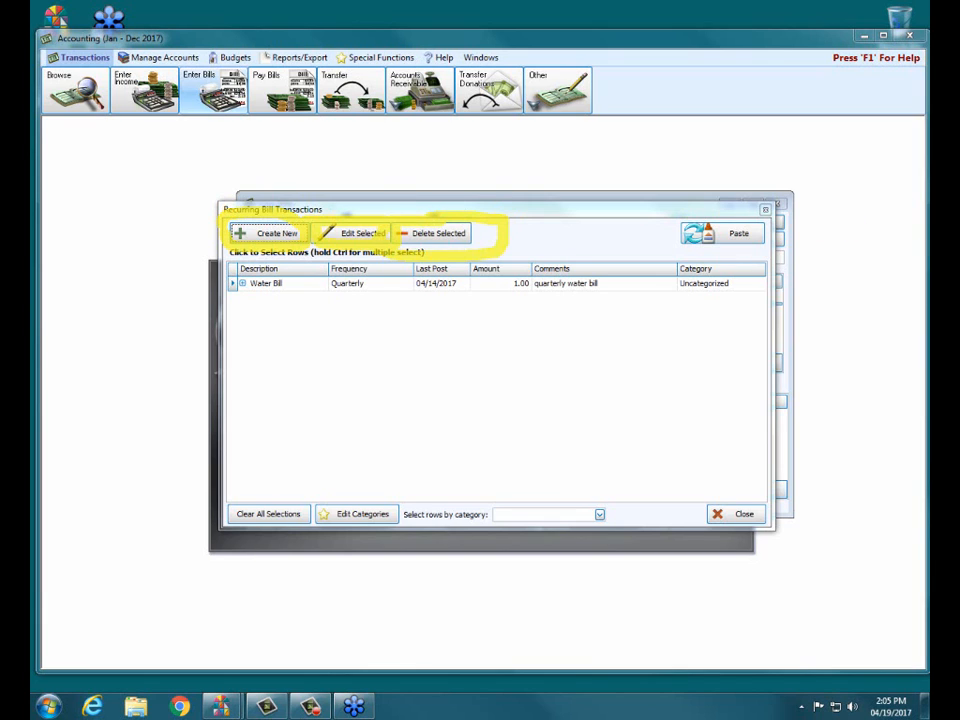
key(Escape)
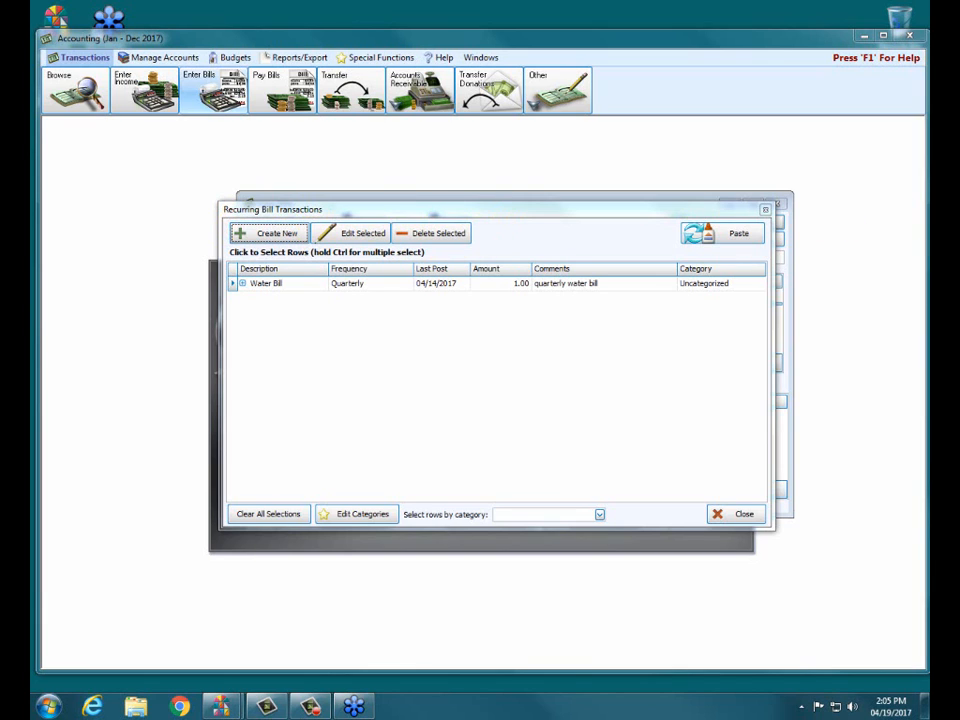
Create a new recurring bill transaction with the description Electric Bill and the frequency Monthly.
click(273, 235)
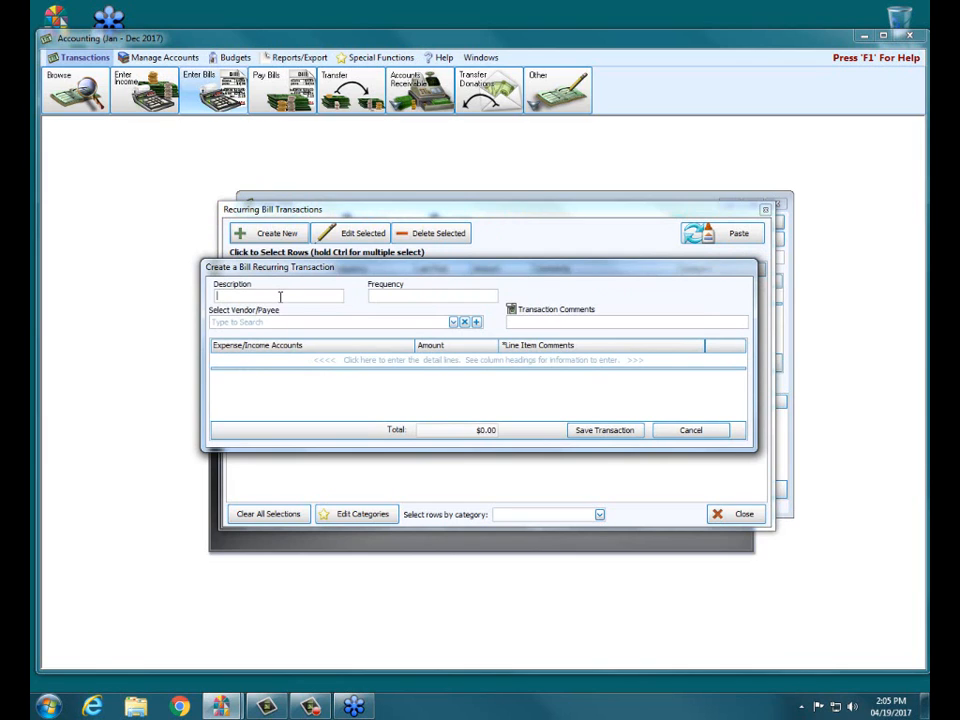
text(Electric Bill)
key(Tab)
text(Monthy)
key(BackSpace)
text(ly)
key(Tab)
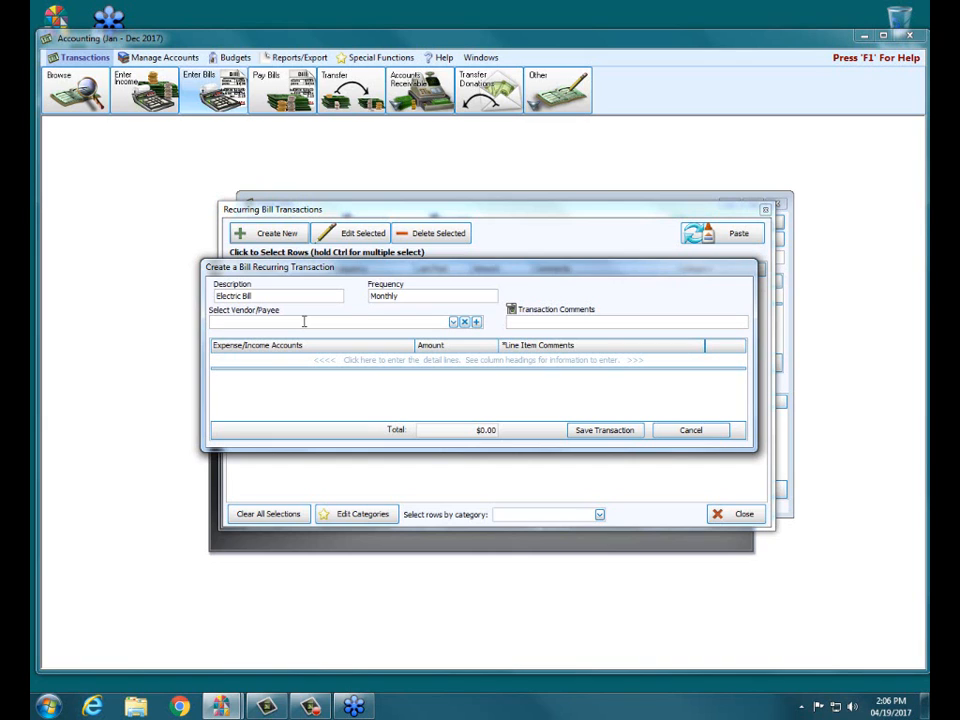
Choose American Electric Power as the vendor of the electric bill and leave the transaction comments empty.
text(AEP)
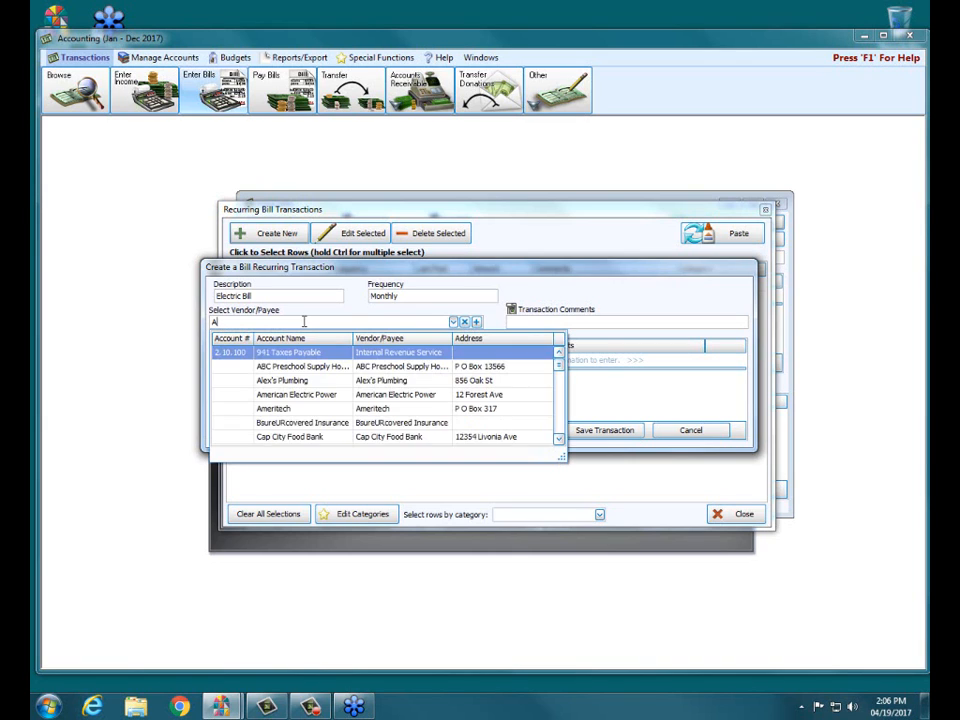
key(BackSpace)
key(BackSpace)
text(meric)
key(Tab)
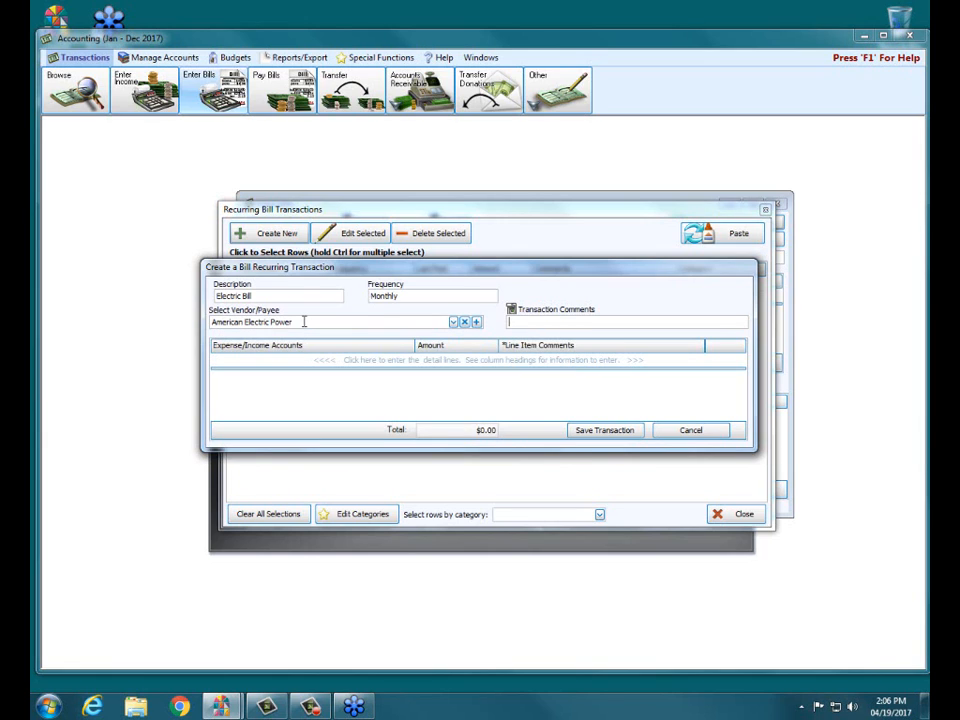
key(Tab)
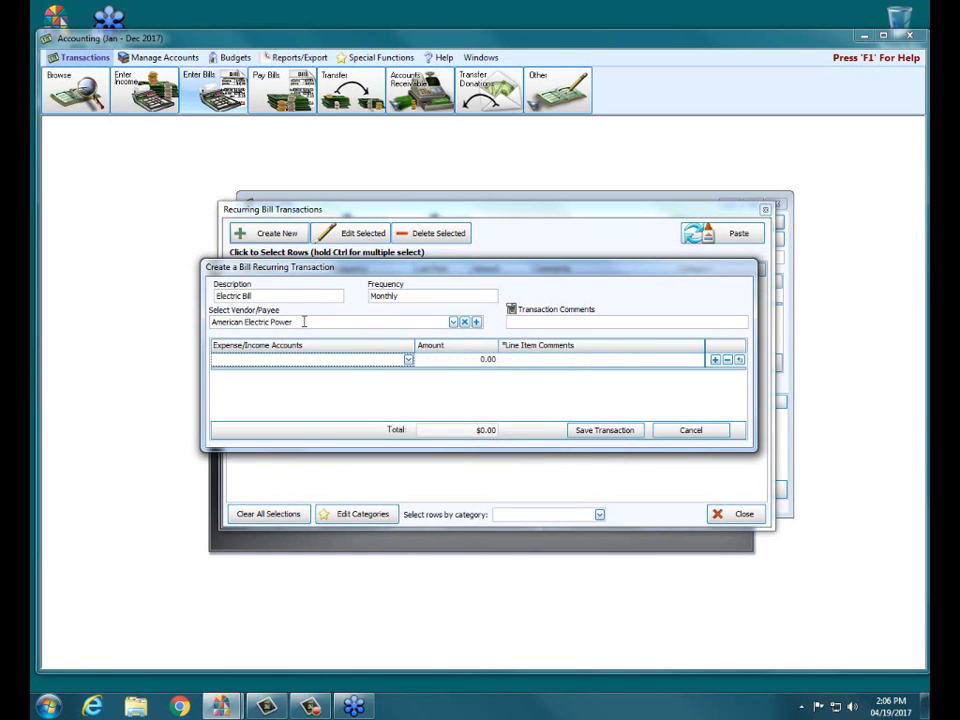
Add a detail line to the electric bill for the Electric expense account with an amount of 1.00.
click(304, 358)
text(elect)
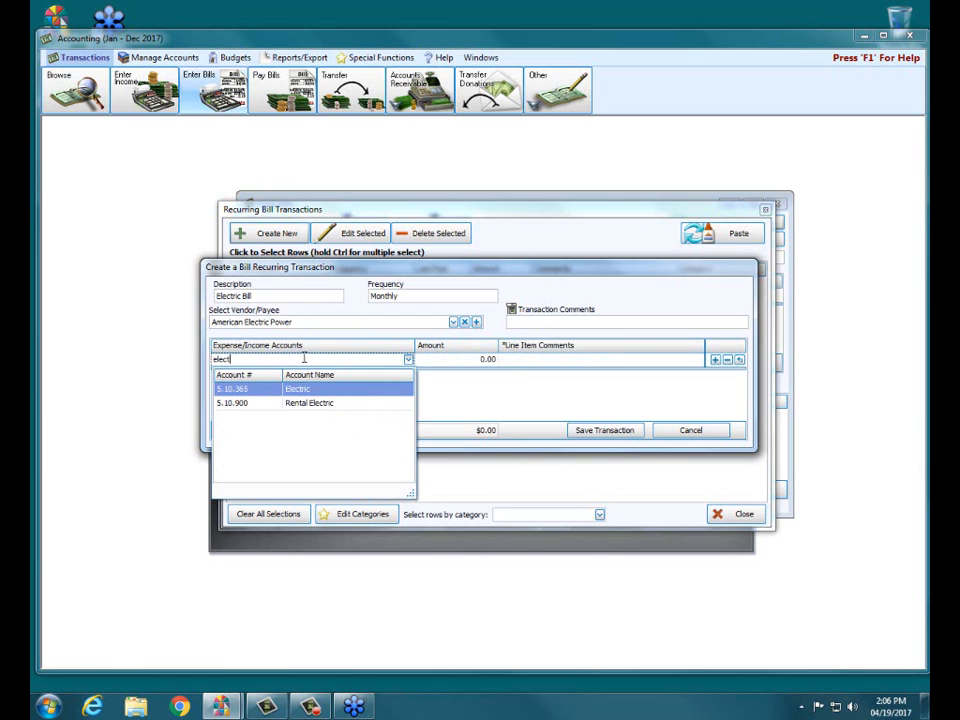
key(Tab)
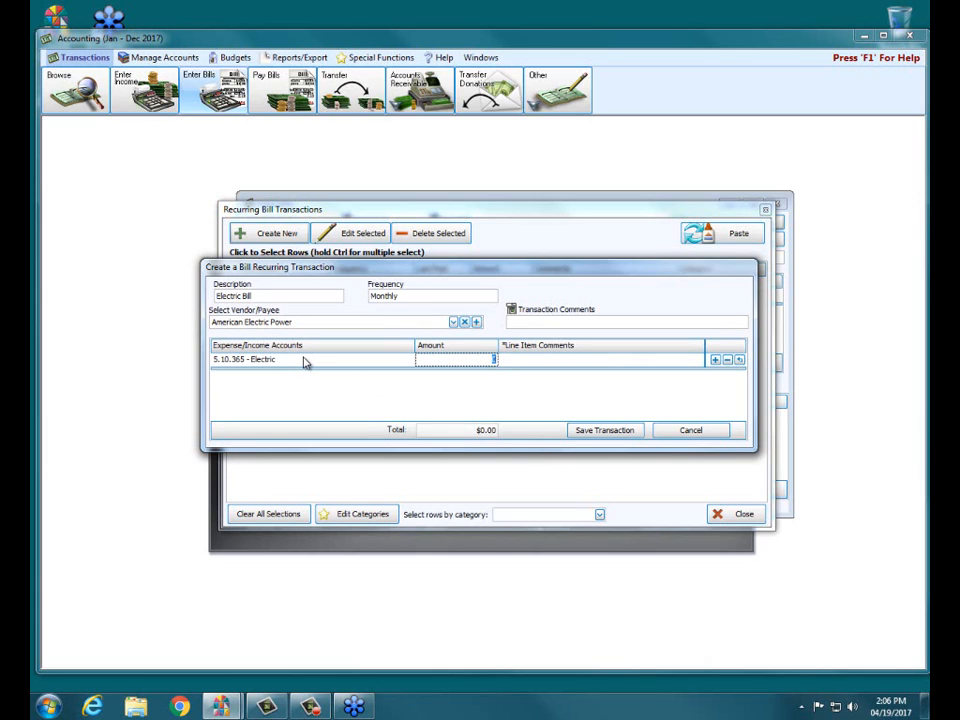
text(1.0)
key(Return)
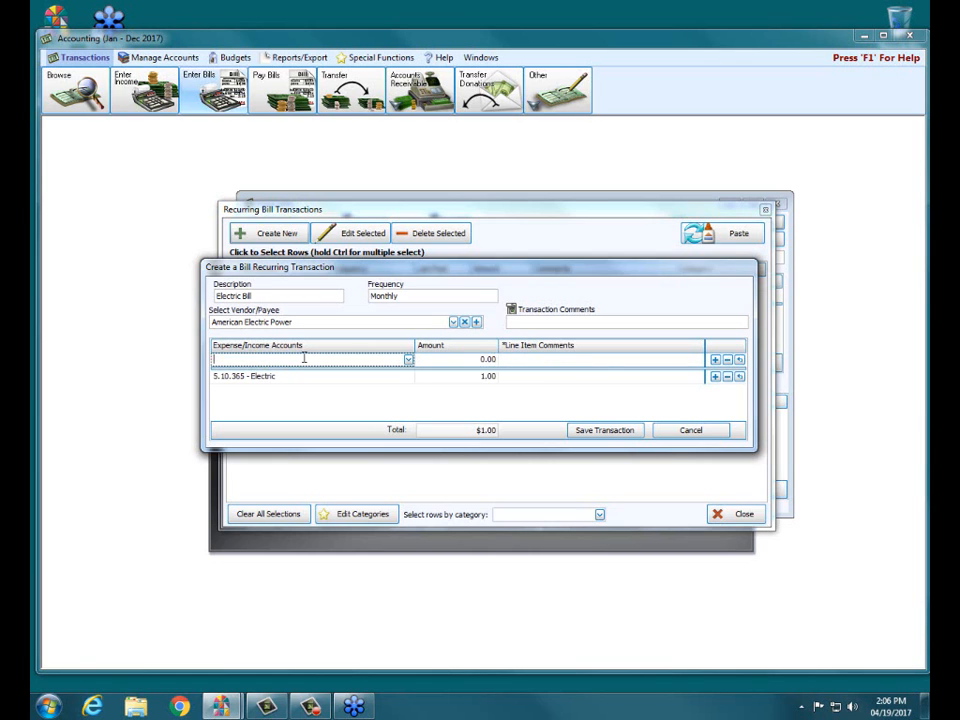
Add a second line for the Rental Electric account with an amount of 1.00 and save the recurring electric bill.
text(rent)
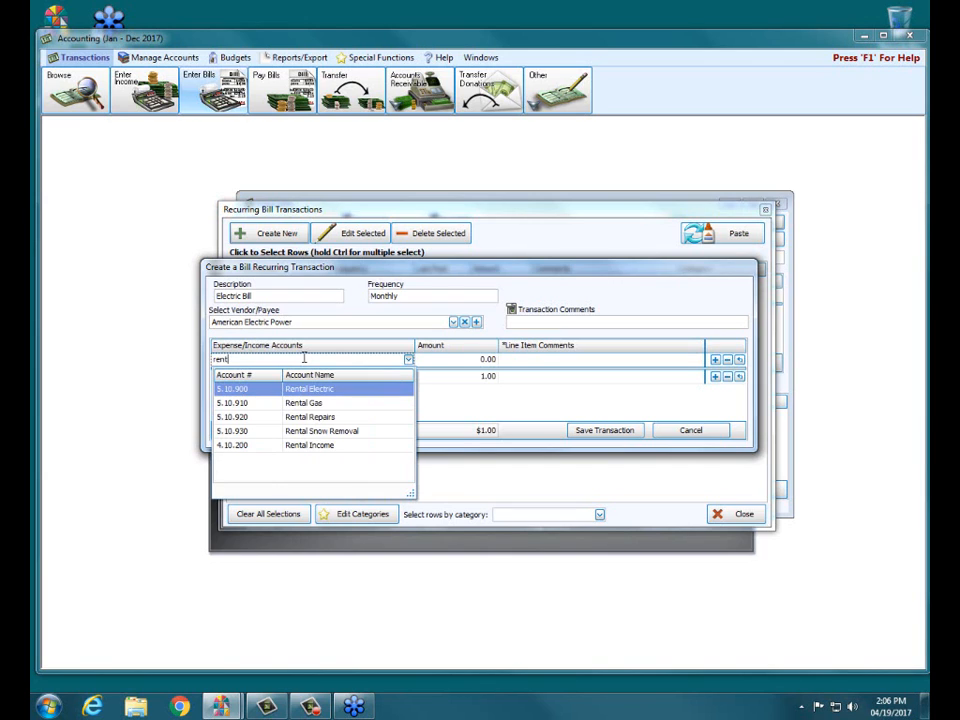
key(Tab)
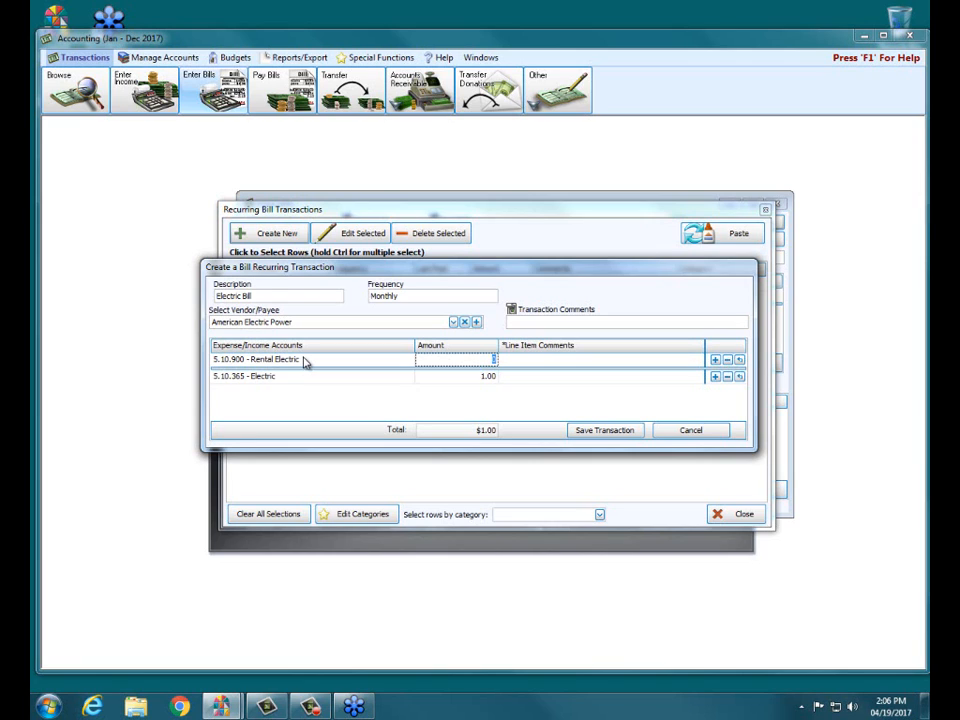
text(1.00)
click(587, 430)
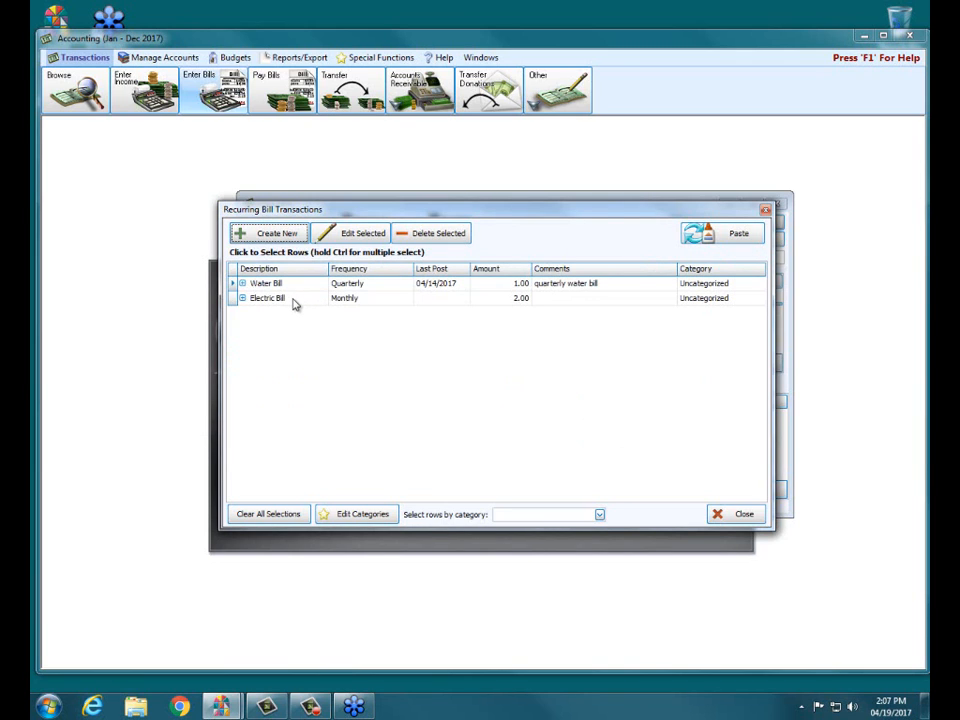
Create a recurring bill transaction with the description Gas Bill, the frequency Monthly and Columbia Gas as the vendor.
click(262, 237)
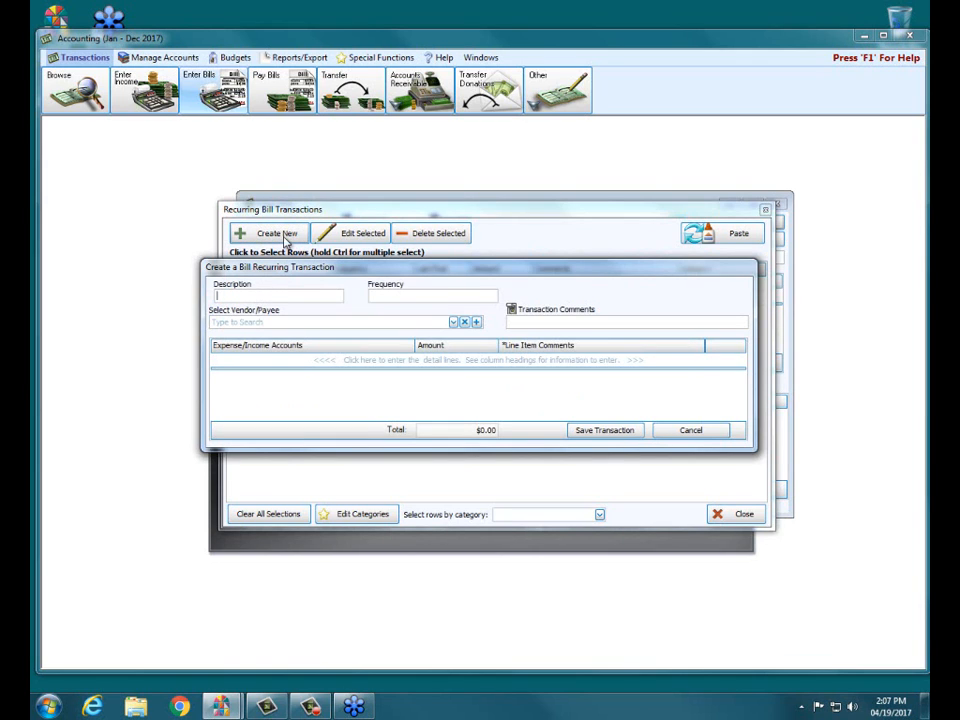
text(Gas Bill)
text(Monthly)
key(Tab)
text(columb)
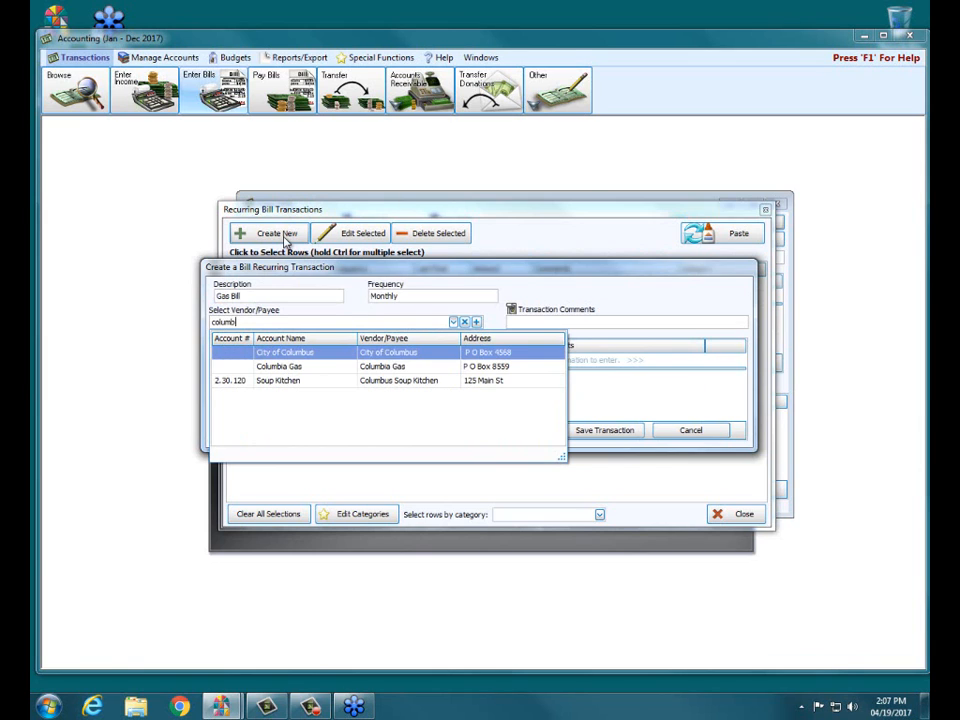
key(Down)
key(Return)
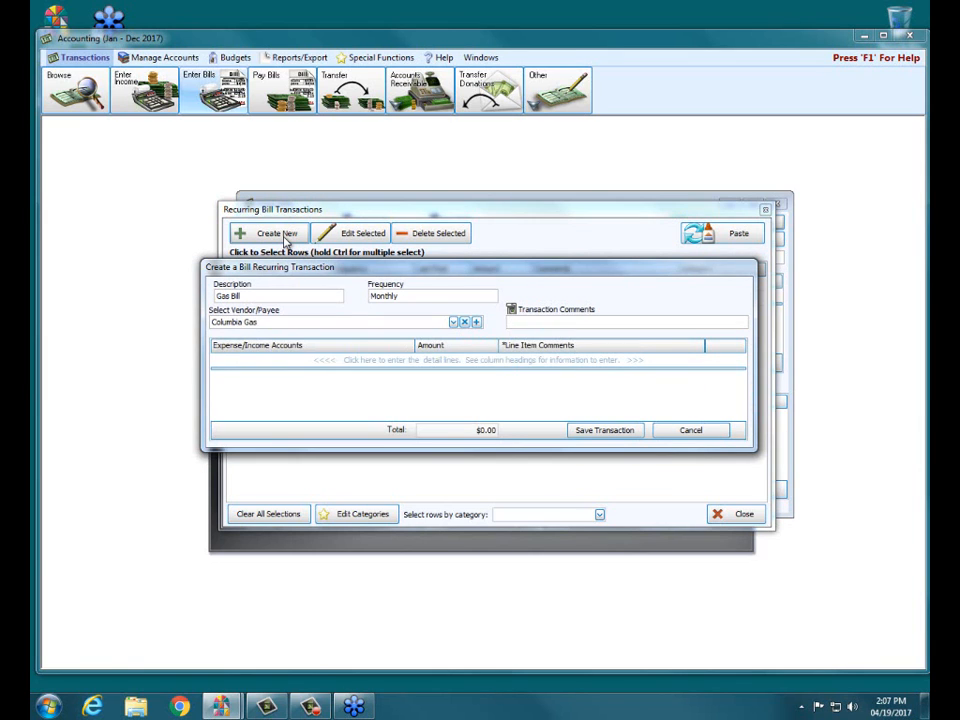
Add a detail line to the gas bill for the Gas expense account with an amount of 1.00.
key(Tab)
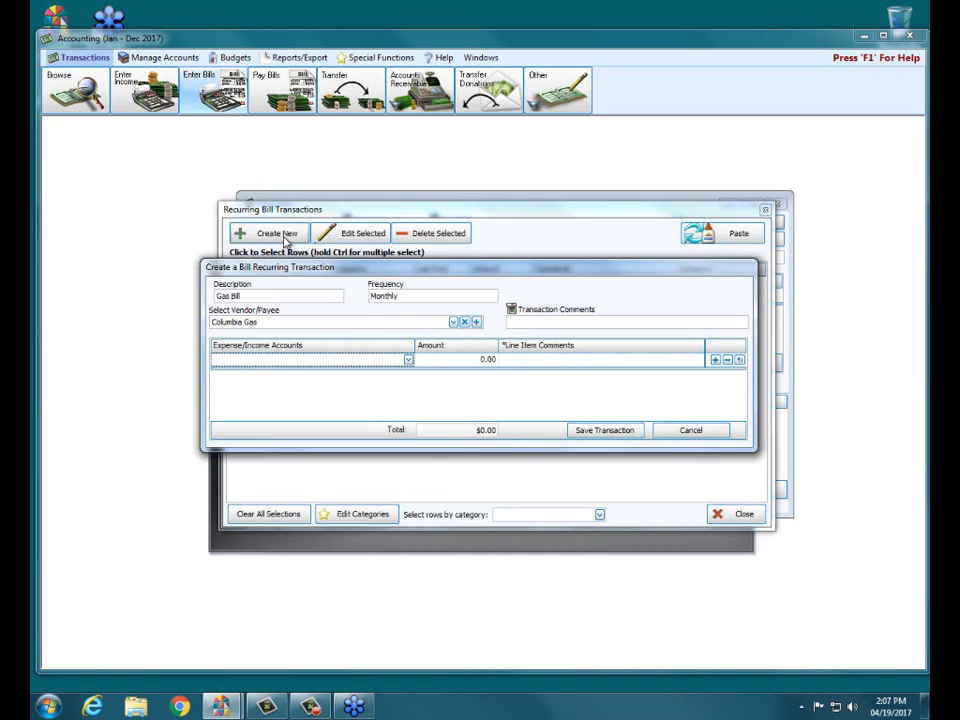
click(223, 360)
text(gas)
key(Tab)
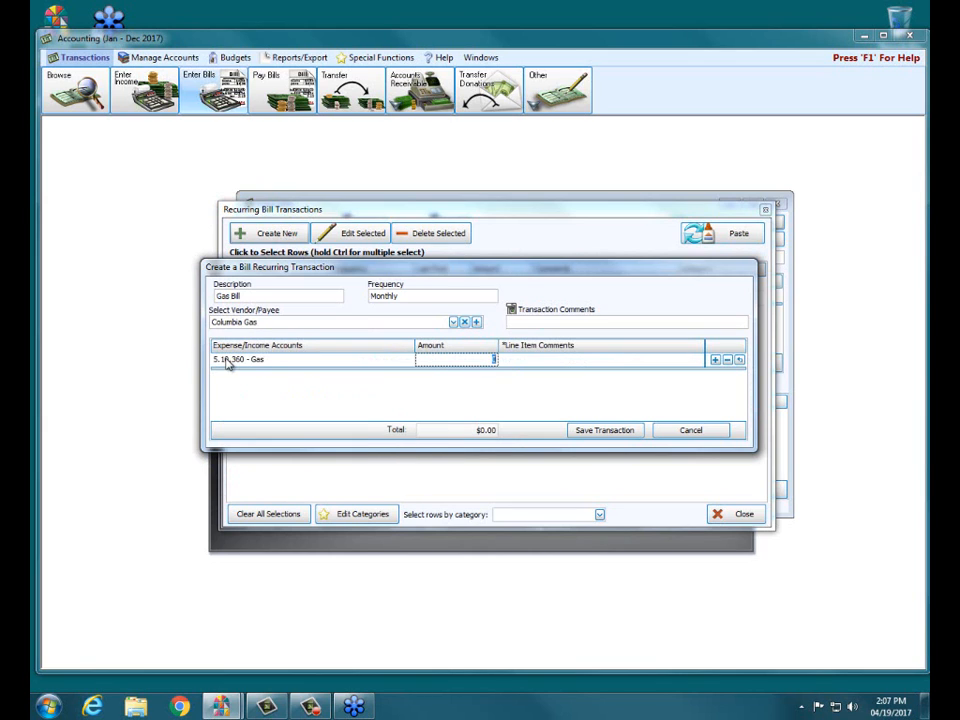
text(1.0)
key(Return)
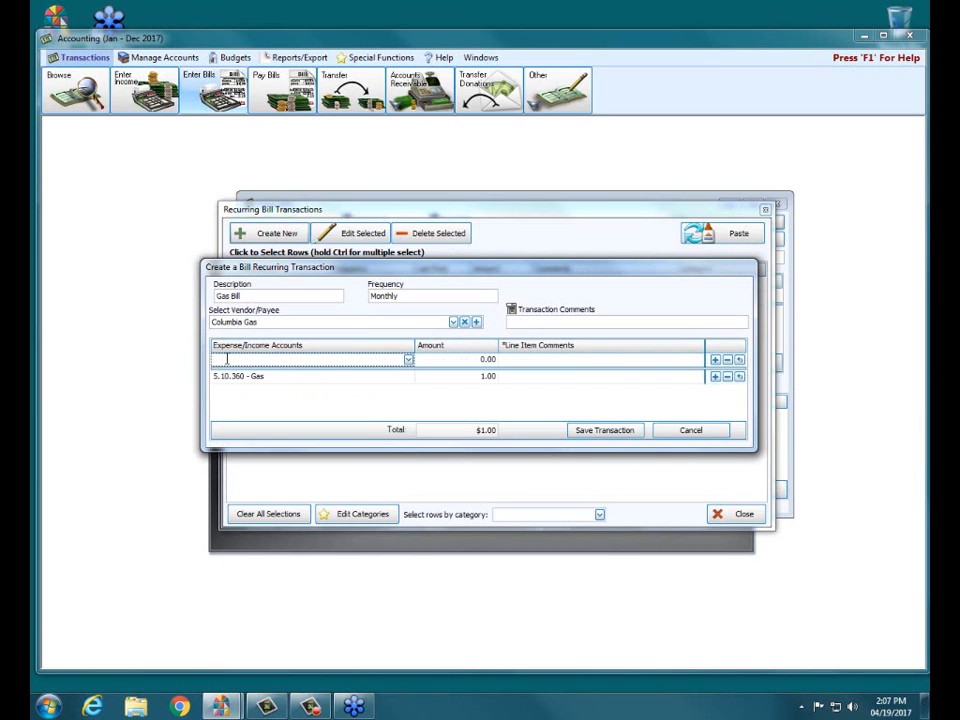
Add a second line for the Rental Gas account with an amount of 1.00 and save the recurring gas bill.
text(elec)
key(Down)
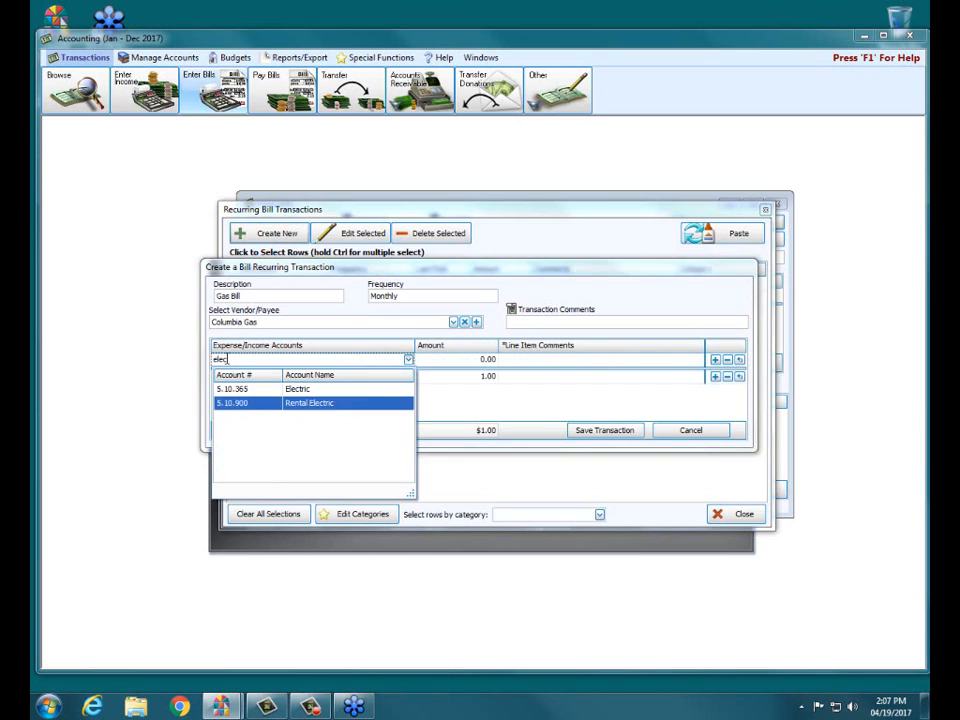
key(Return)
text(g)
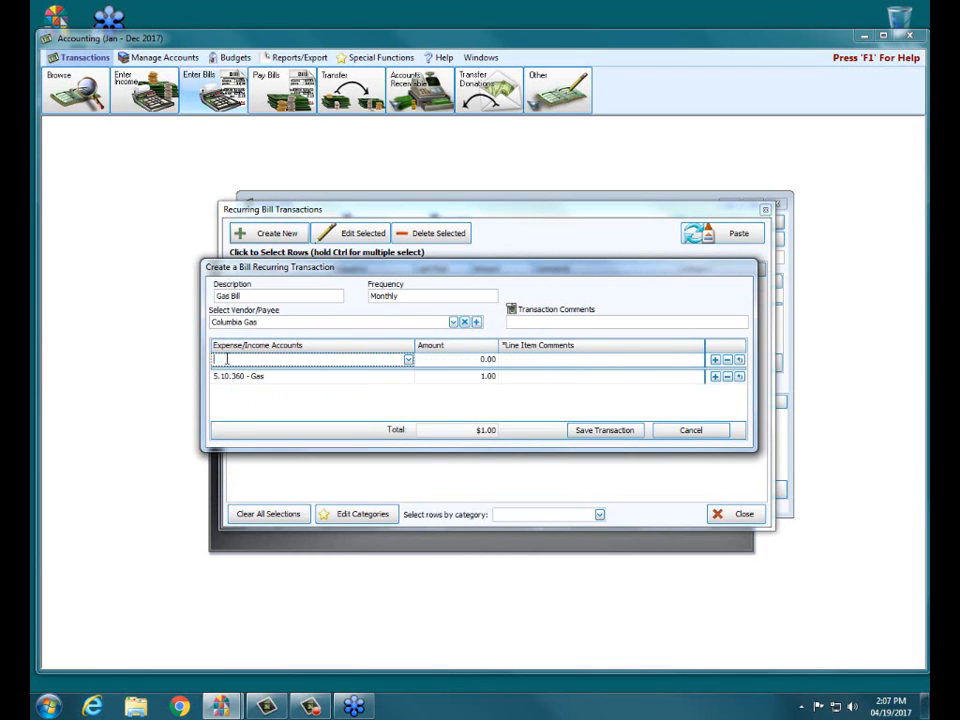
text(as)
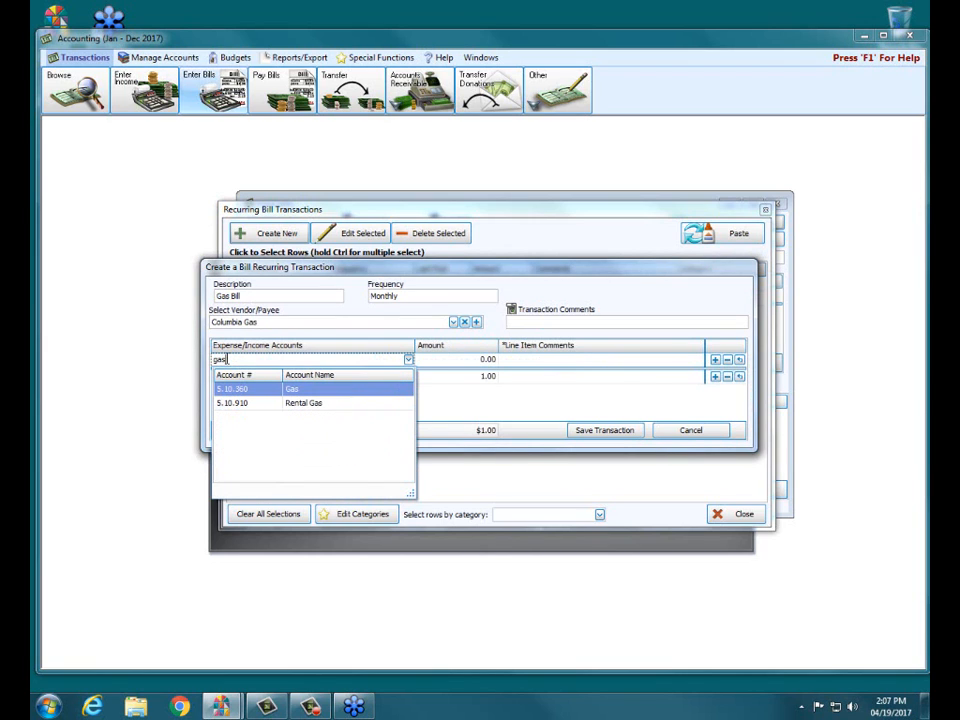
key(Down)
key(Return)
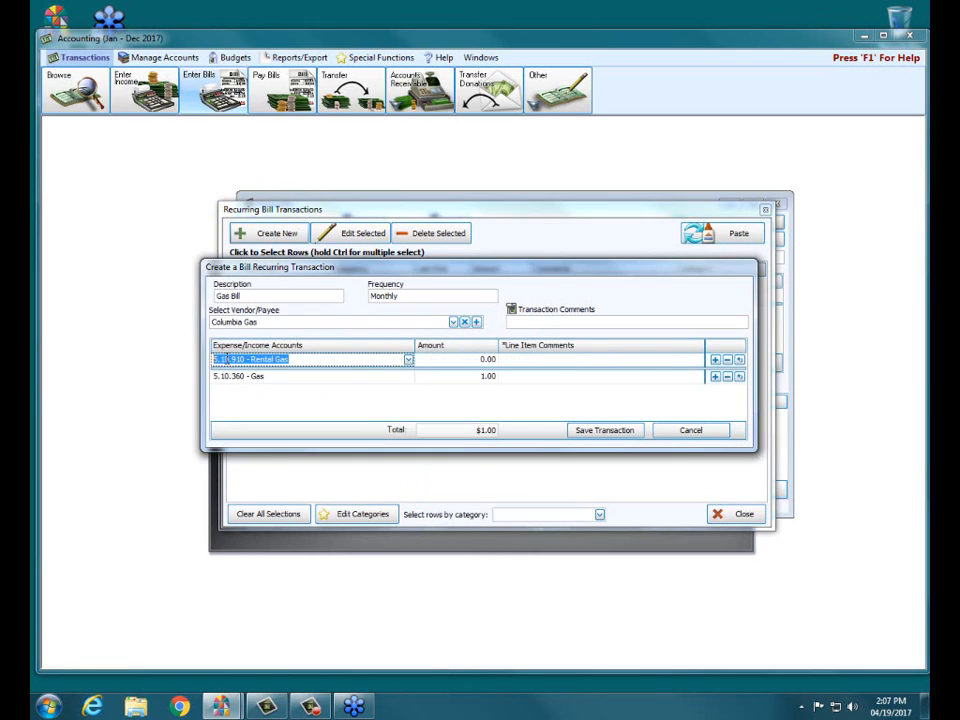
key(Tab)
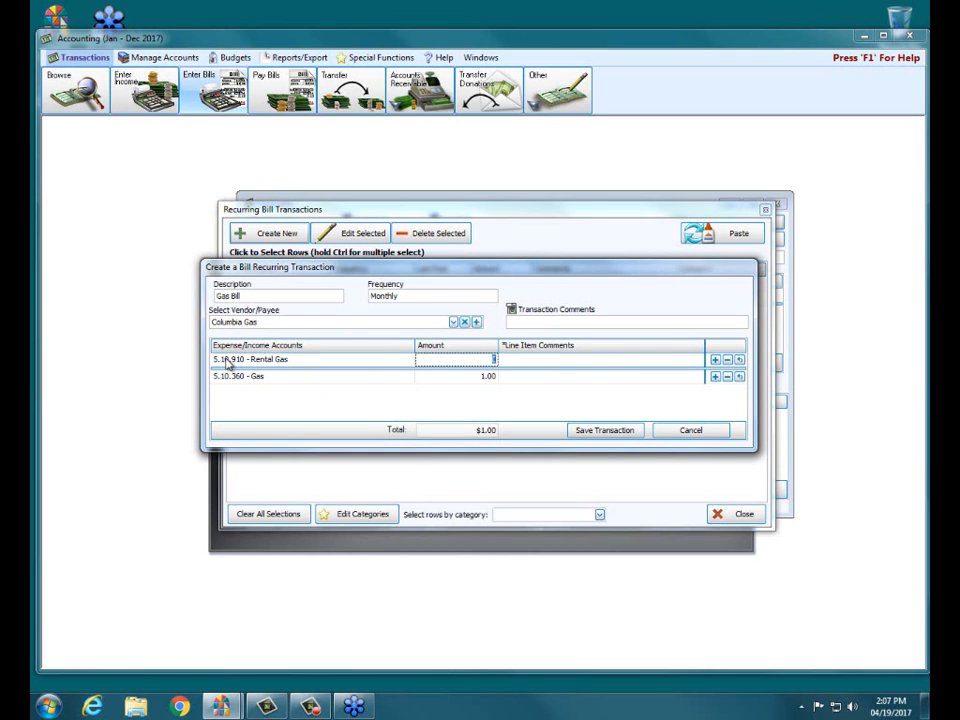
text(1.00)
click(531, 359)
click(580, 428)
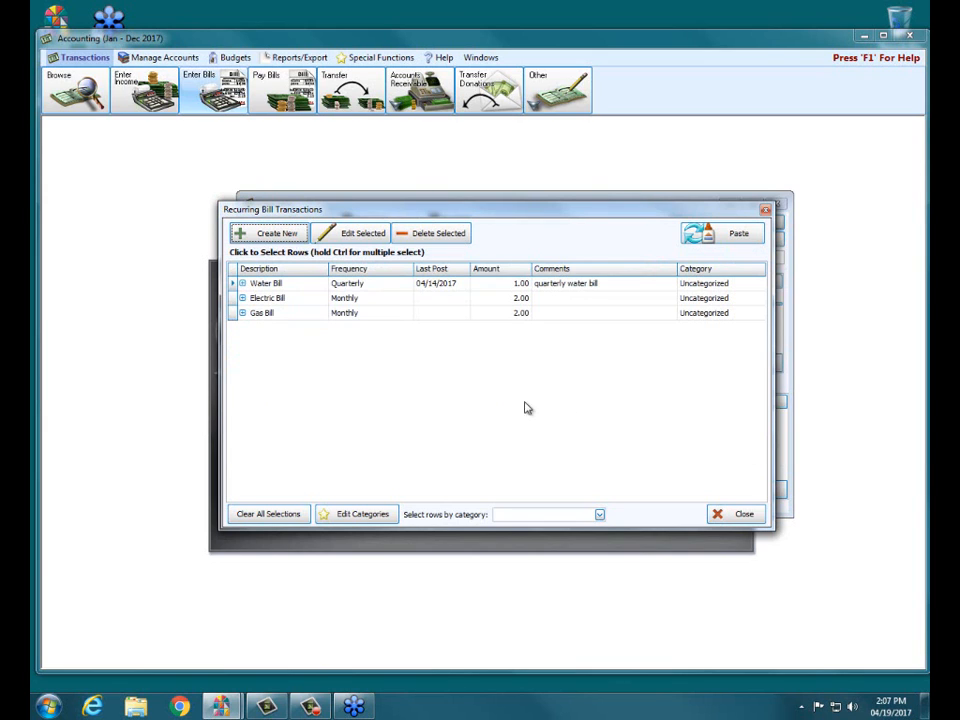
click(278, 236)
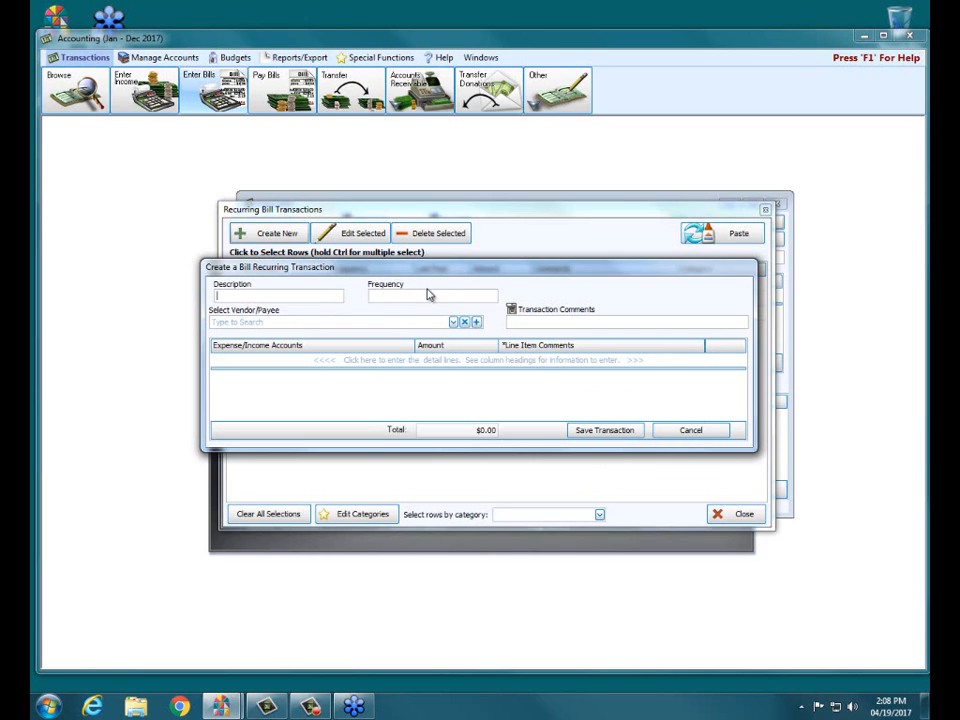
click(668, 432)
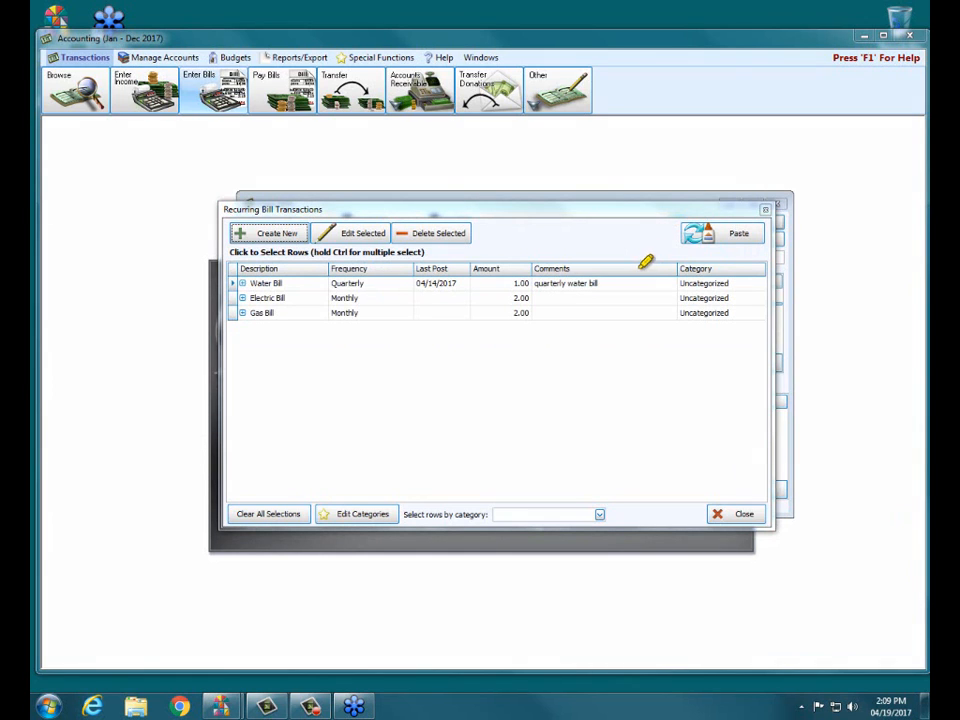
mouse_move(640, 262)
mouse_down()
mouse_move(668, 258)
mouse_move(776, 306)
mouse_move(681, 330)
mouse_move(671, 251)
mouse_up()
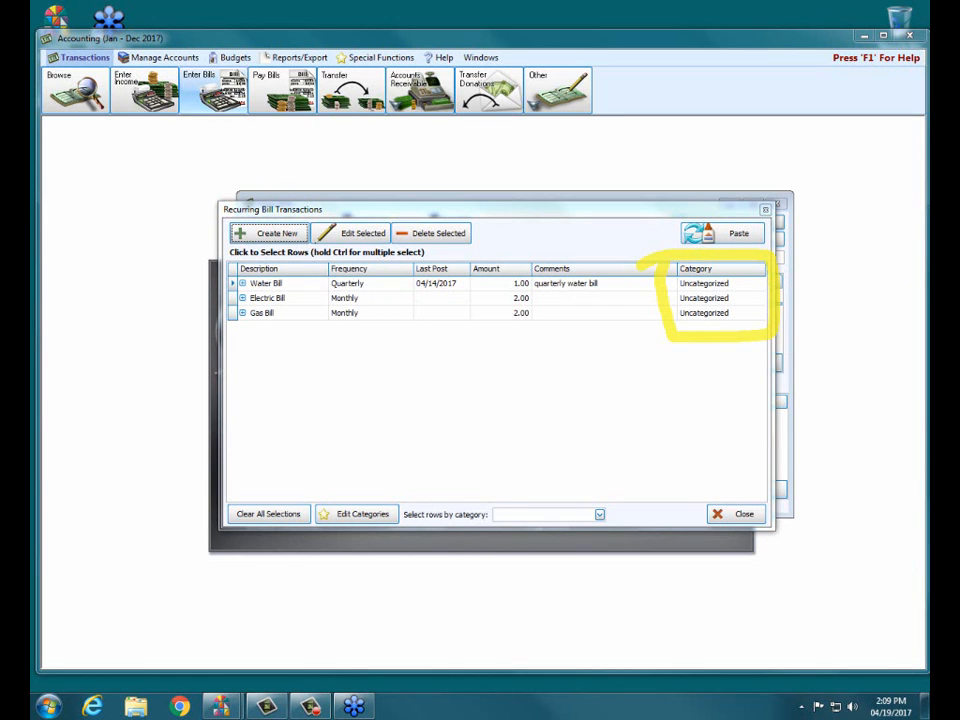
key(Escape)
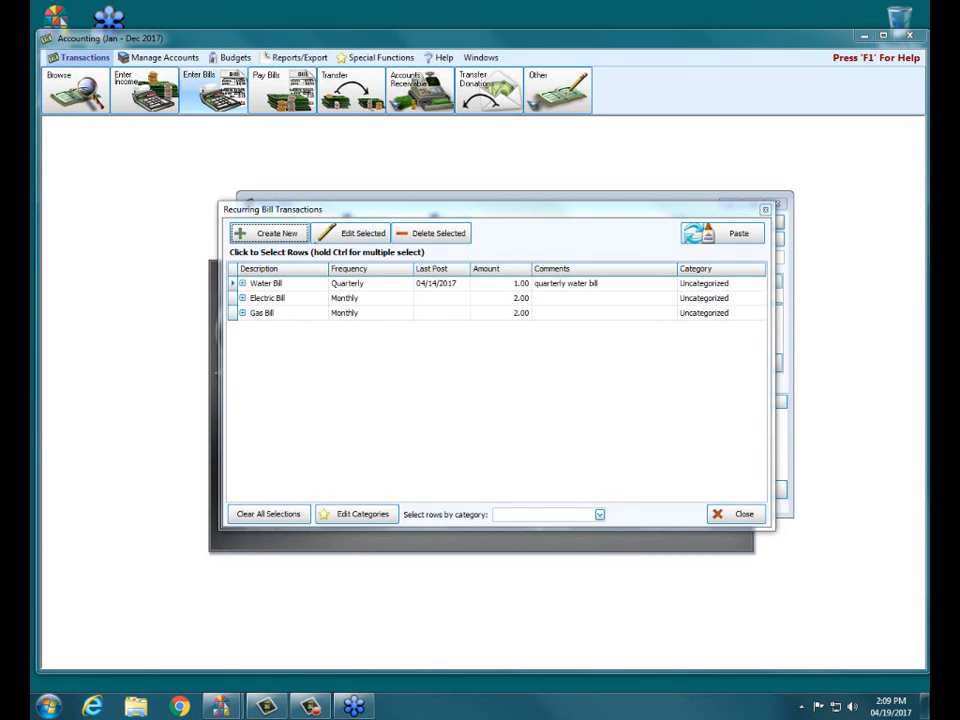
Add a recurring transaction category named Monthly Utilities.
click(383, 515)
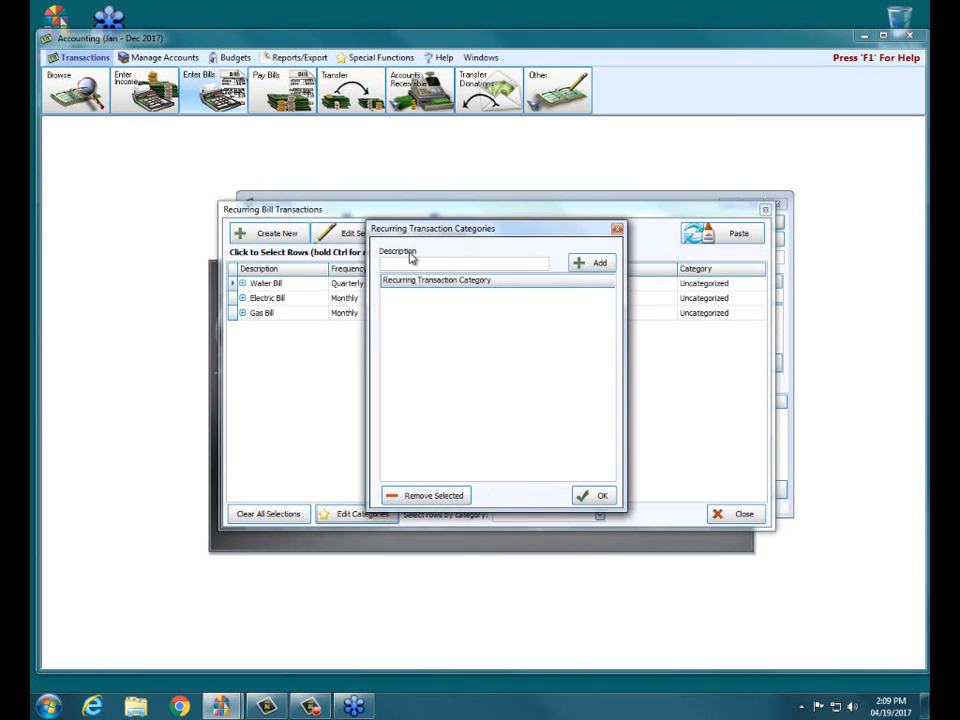
text(Mont)
text(hly -)
text( Bil)
text(l)
text(ities)
click(596, 262)
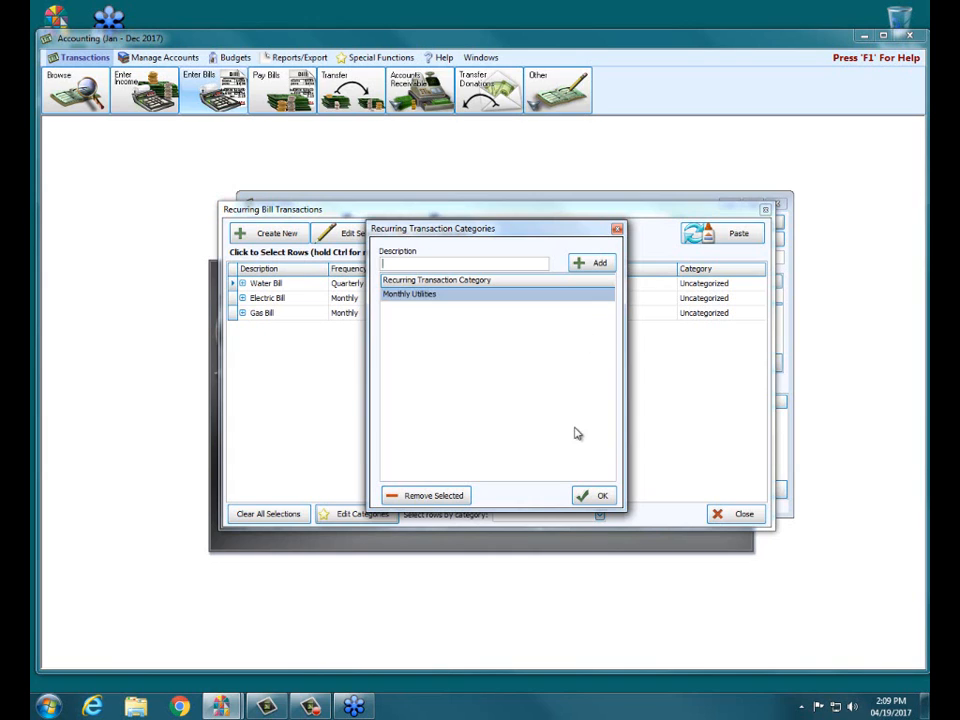
click(592, 497)
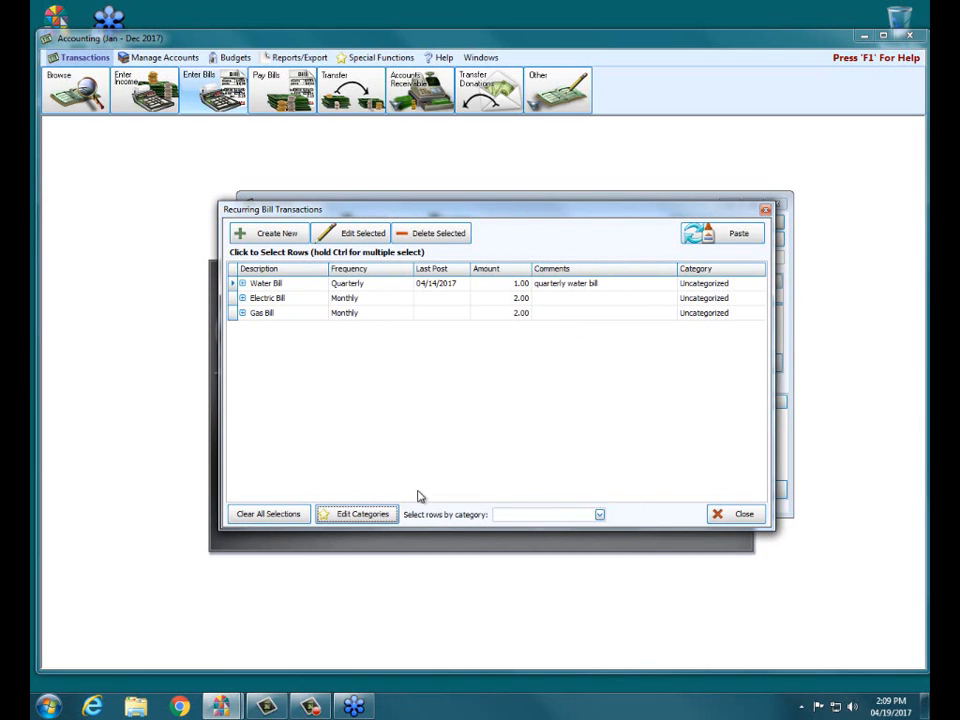
Assign the Electric Bill and Gas Bill recurring transactions to the Monthly Utilities category.
click(599, 516)
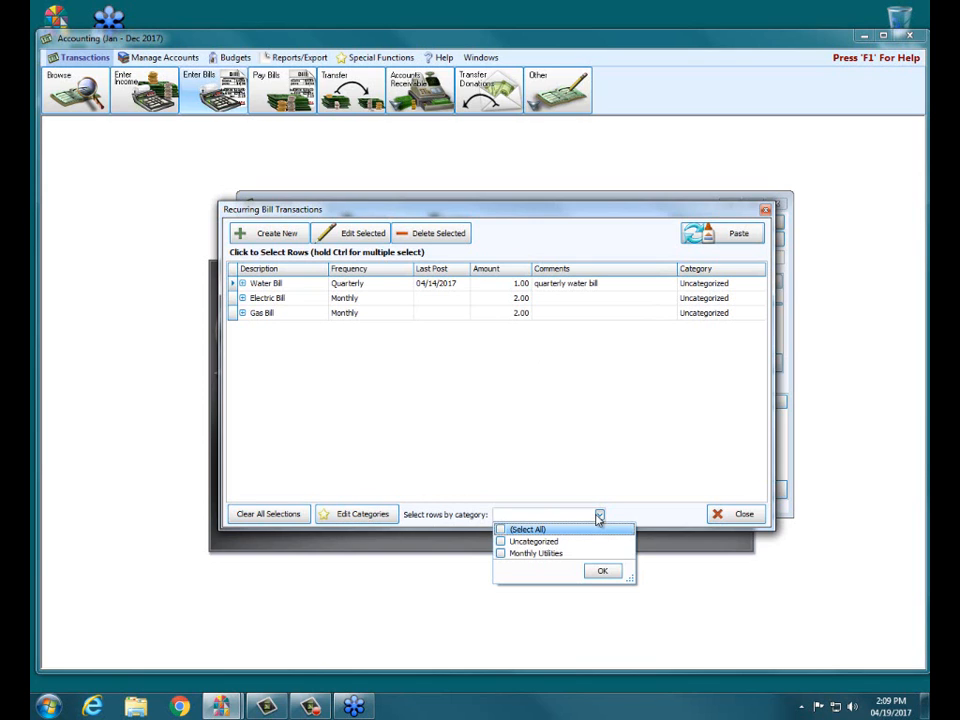
click(620, 516)
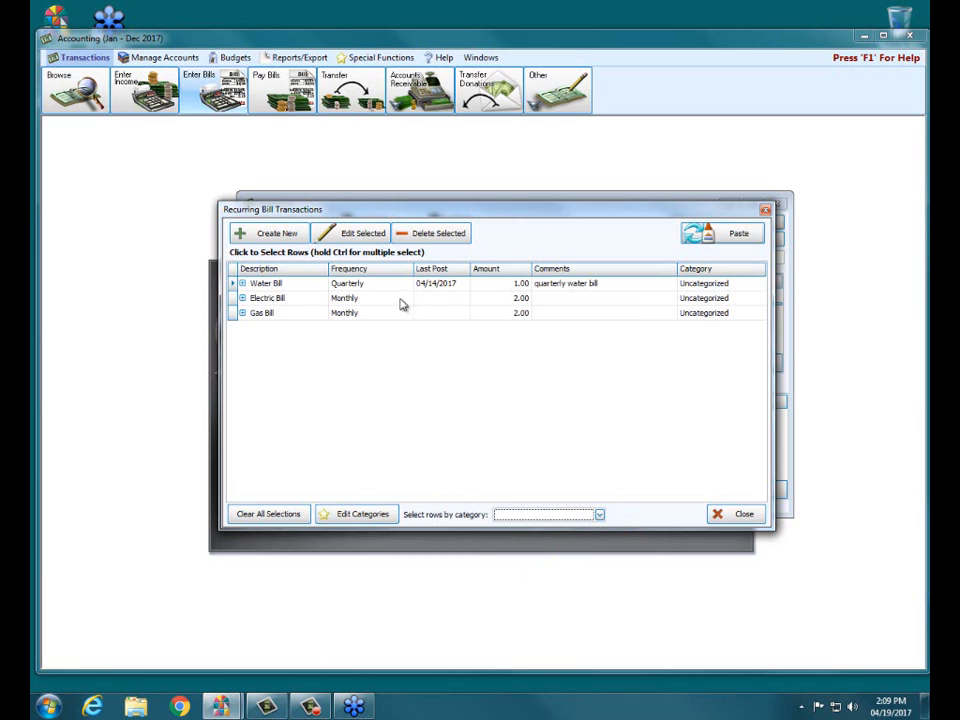
click(352, 300)
click(740, 300)
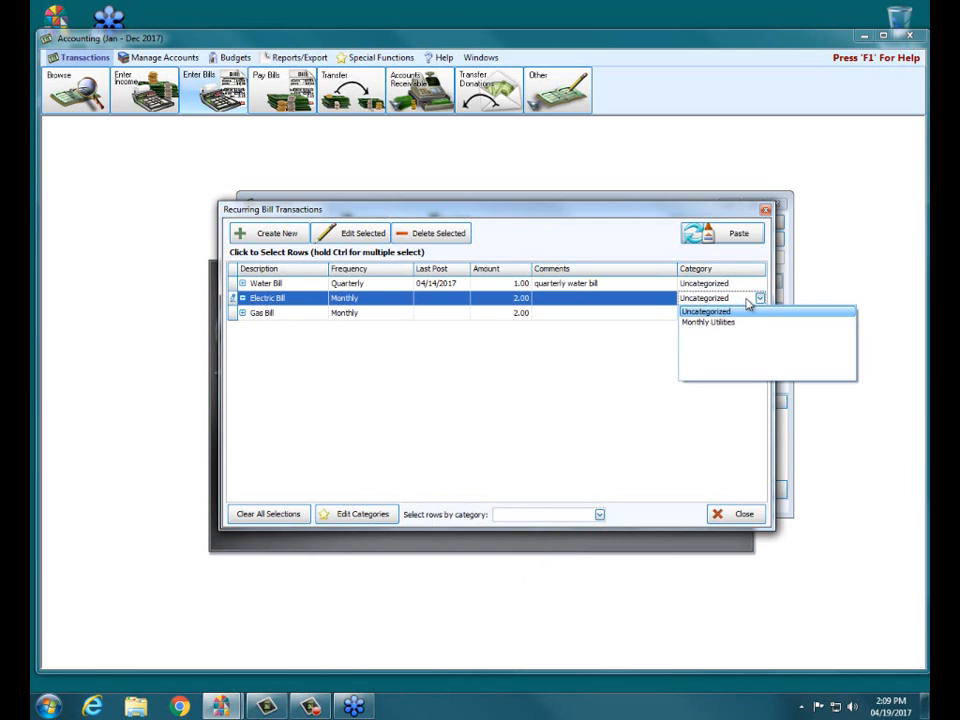
click(728, 322)
click(352, 314)
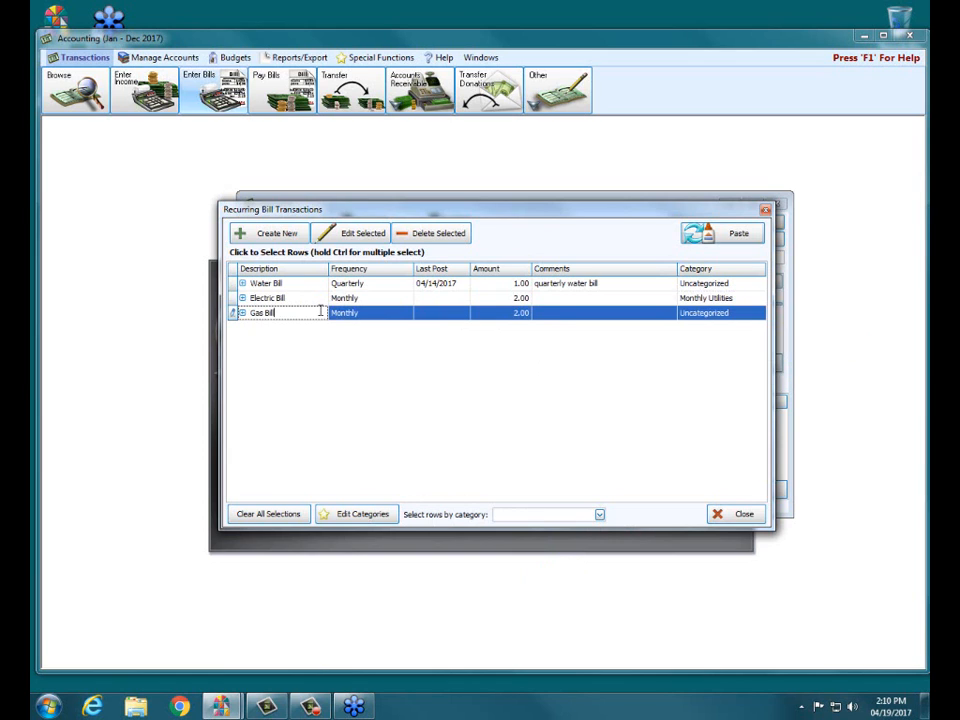
click(700, 314)
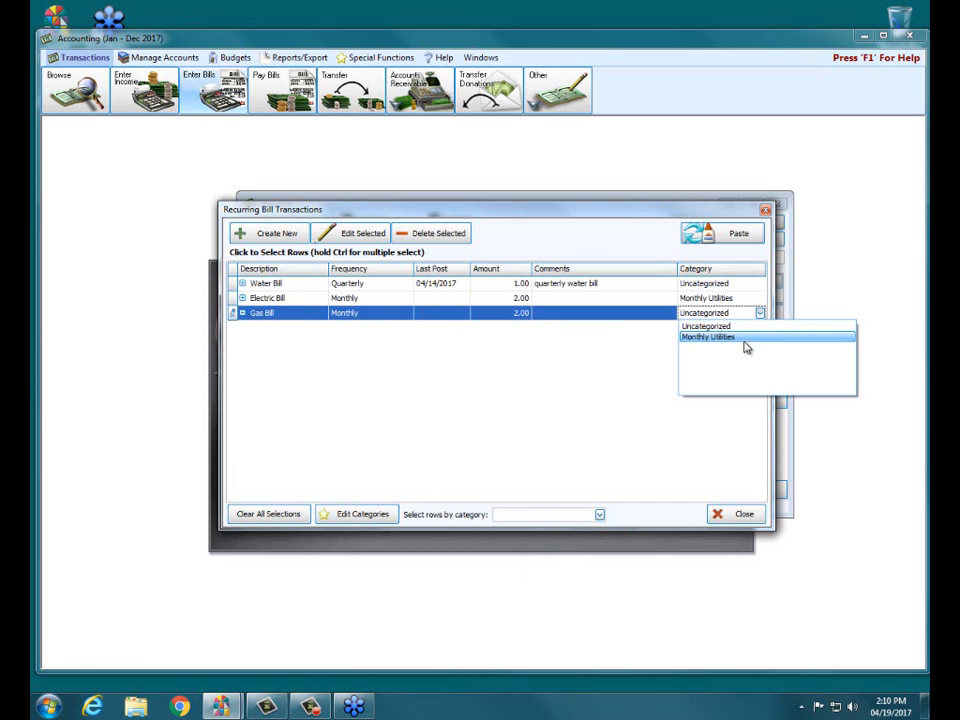
click(745, 342)
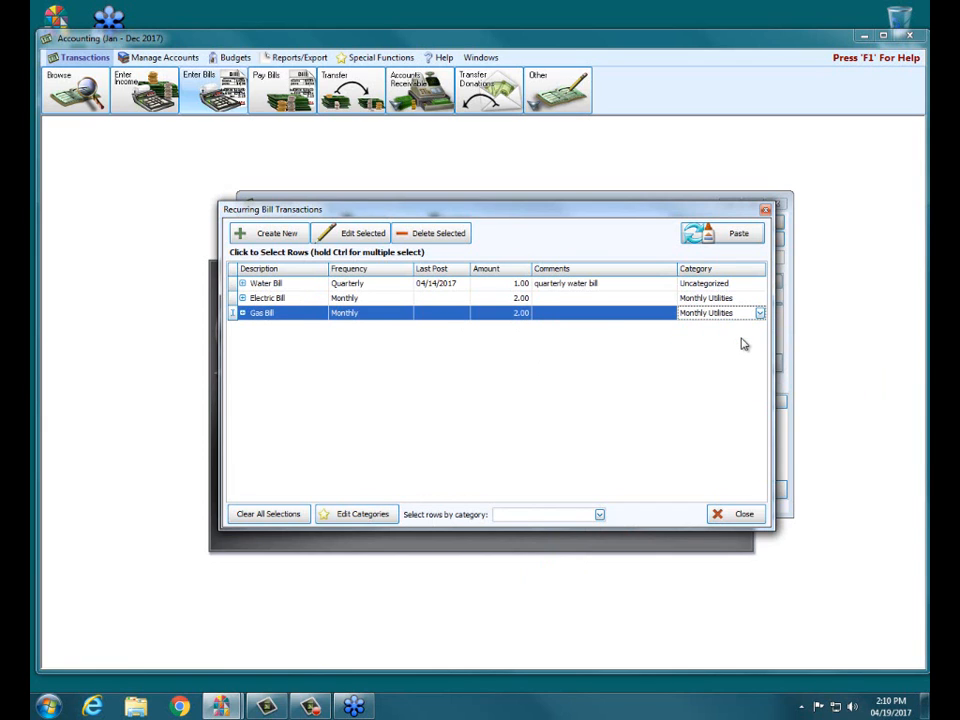
Select the recurring bills in the Monthly Utilities category and paste them into the unposted bills batch.
click(512, 286)
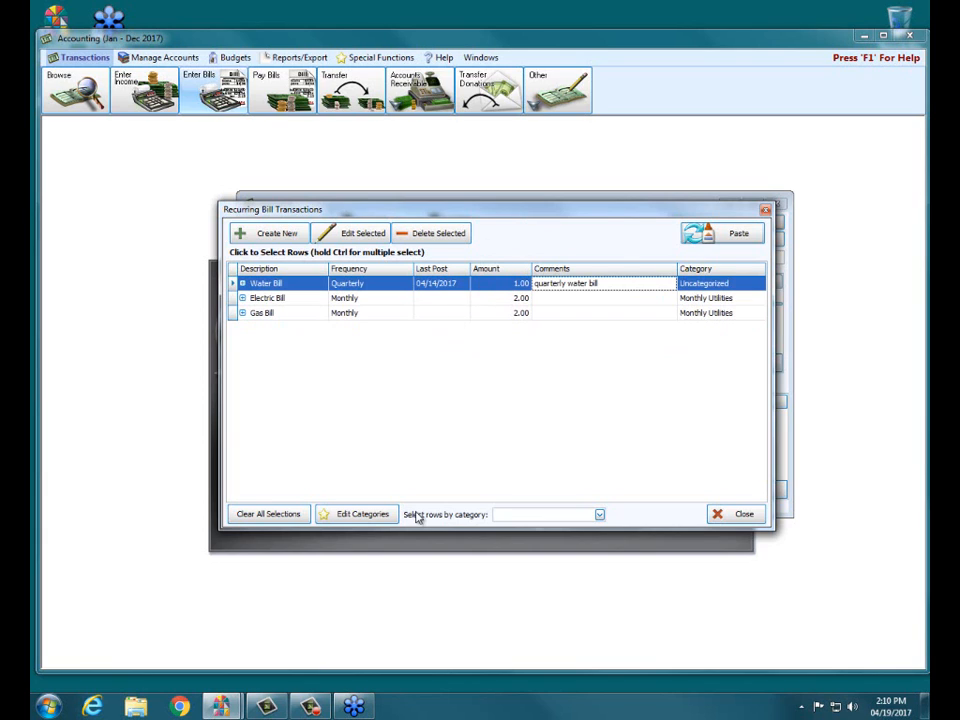
click(601, 516)
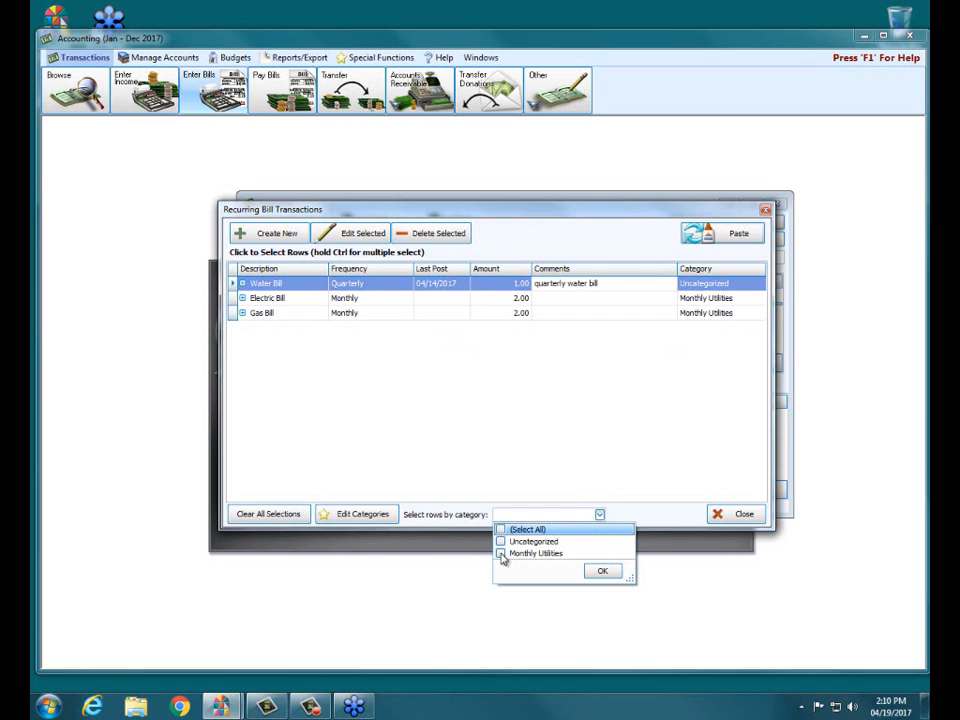
click(501, 554)
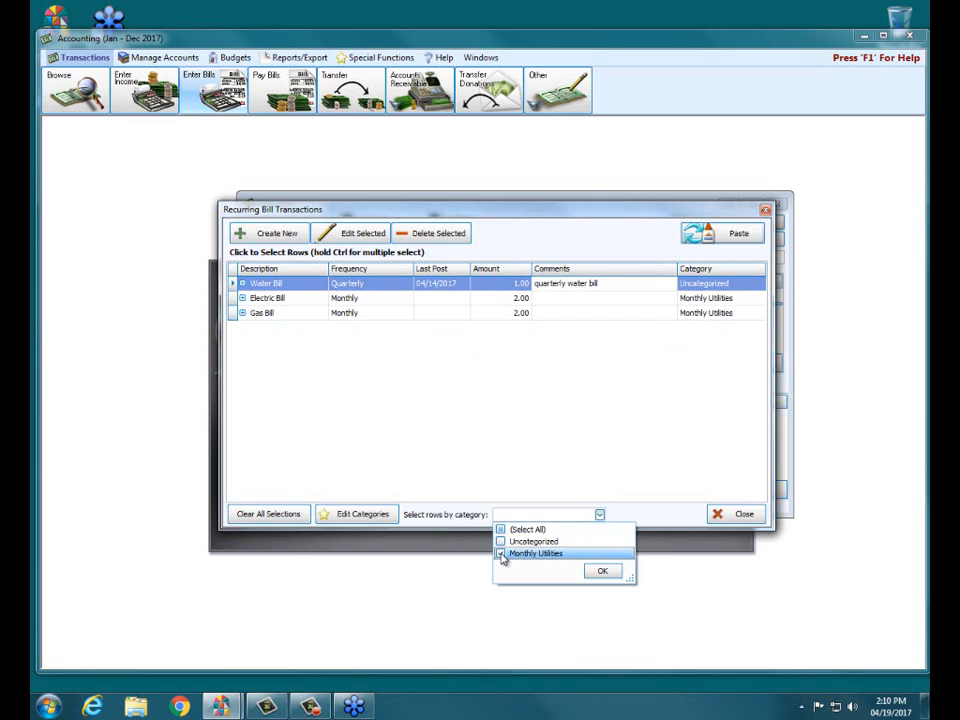
click(602, 570)
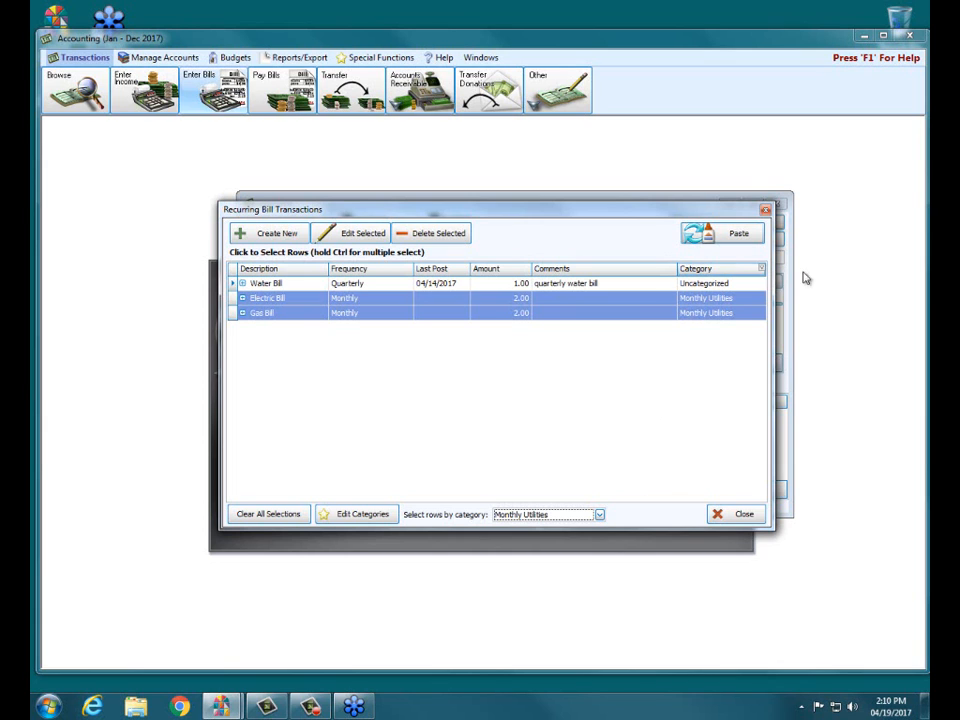
click(712, 232)
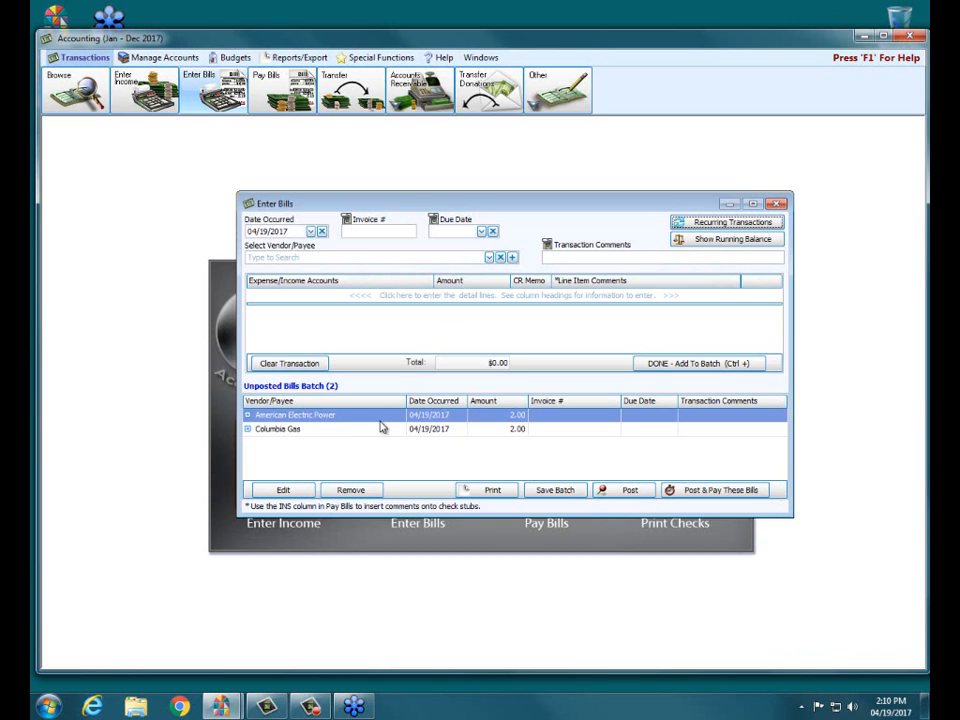
Edit the American Electric Power bill to 567.89 for Electric and 123.45 for Rental Electric, and return it to the batch.
double_click(381, 415)
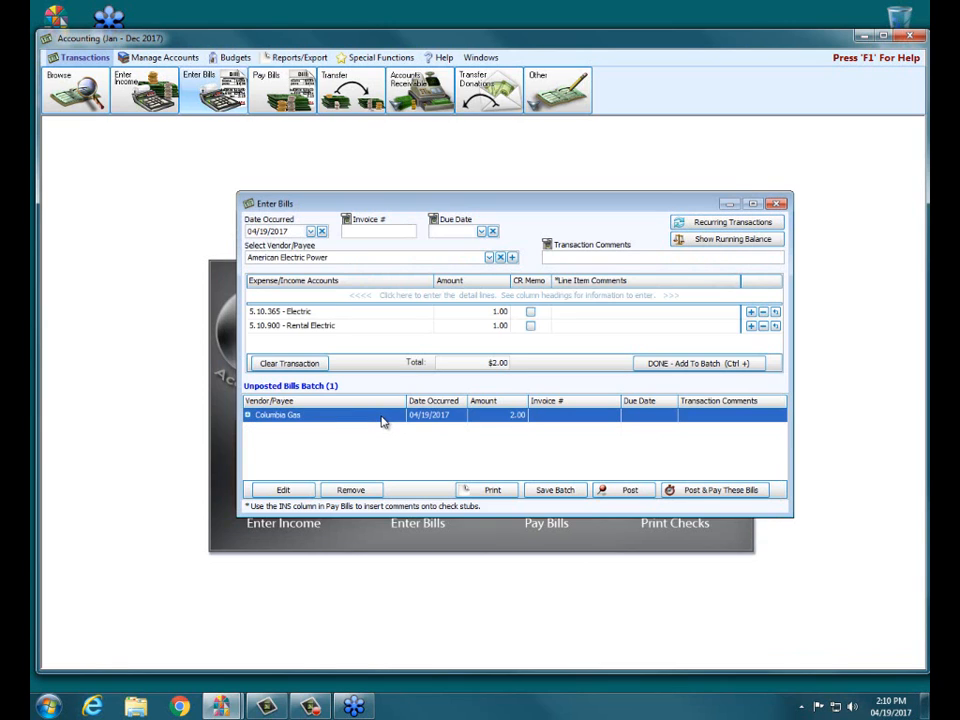
click(472, 312)
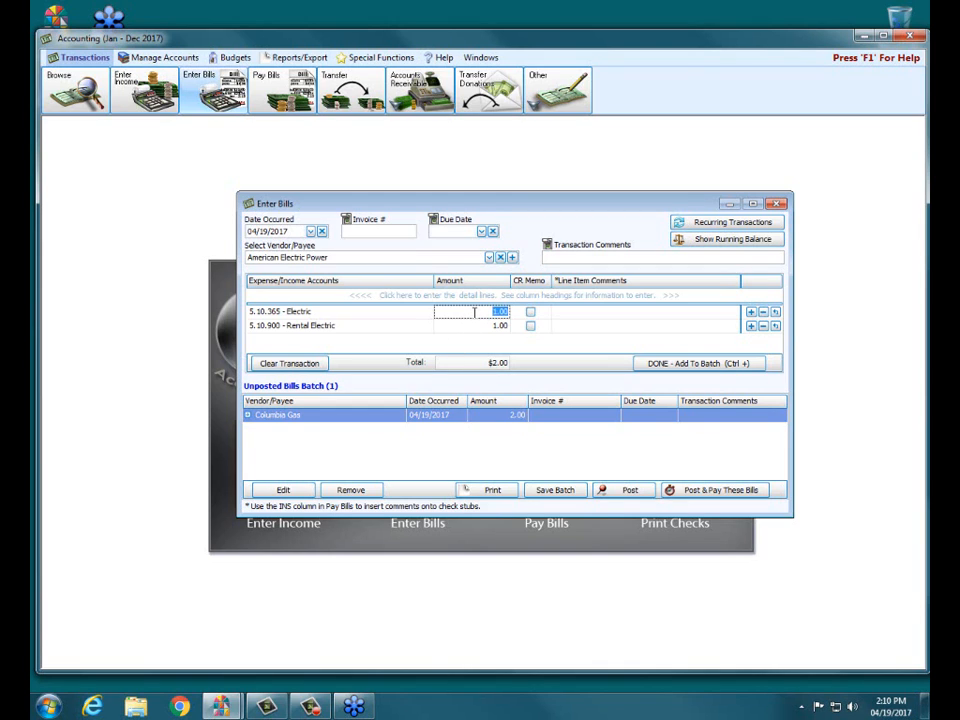
text(567.89)
click(489, 326)
text(193.45)
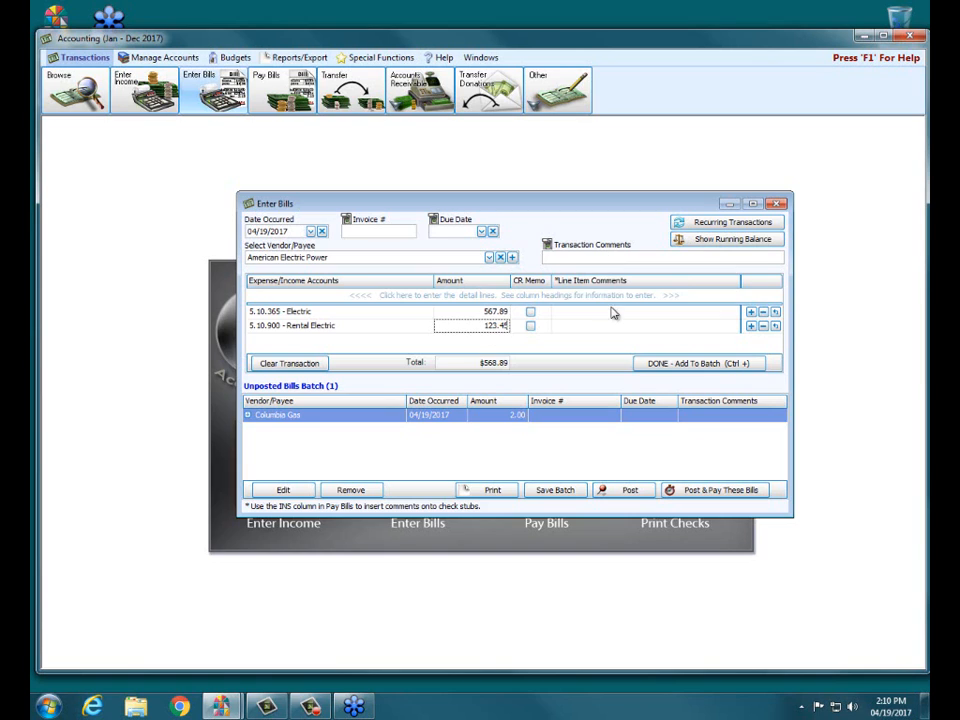
click(263, 231)
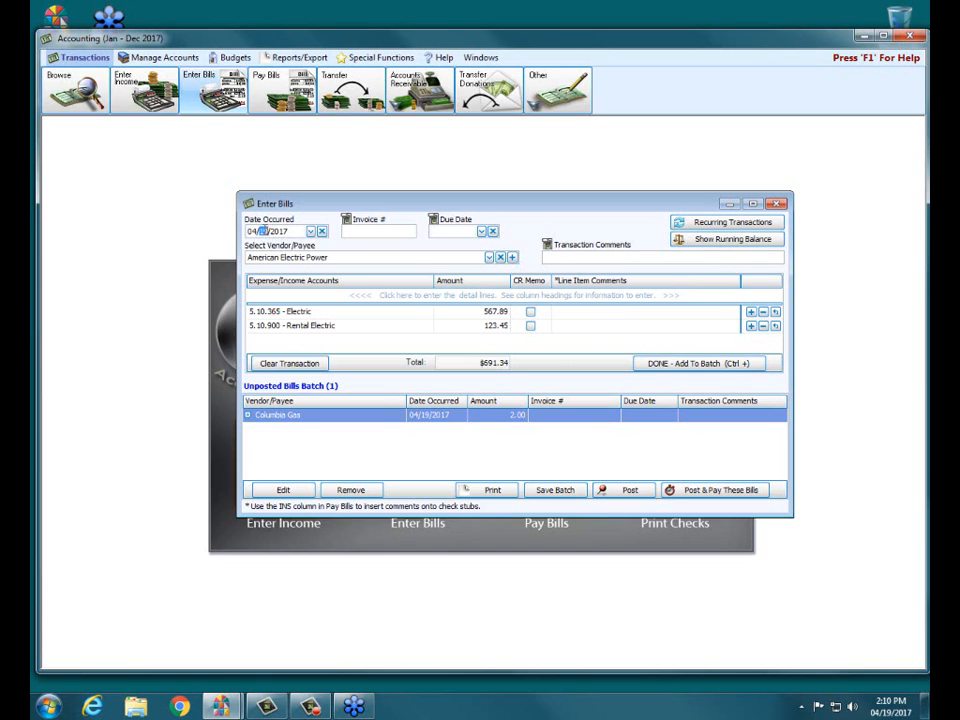
click(675, 368)
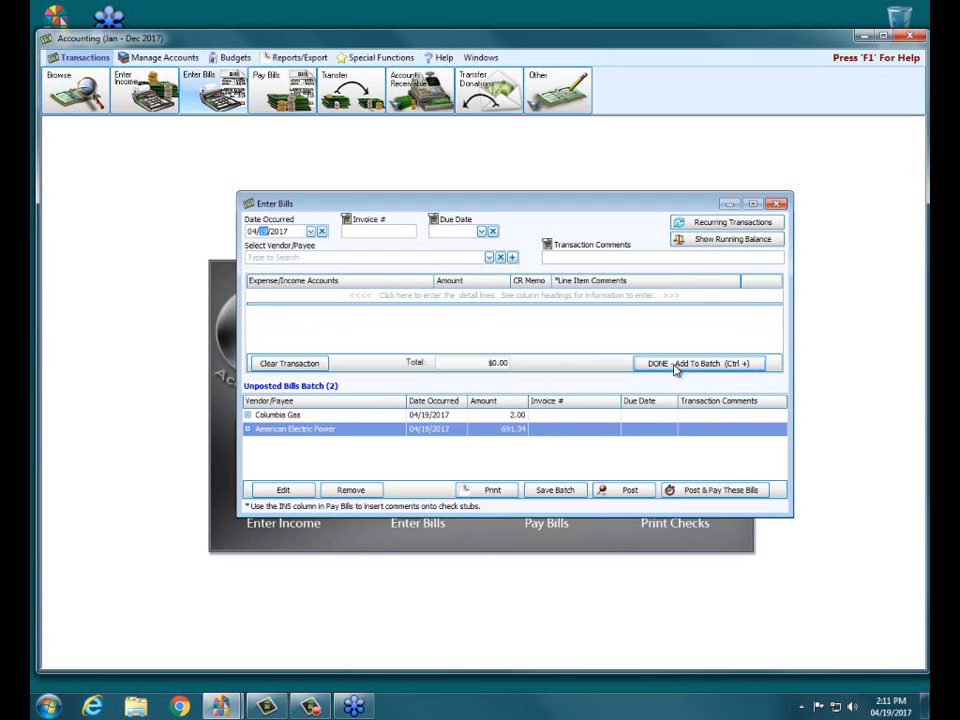
Edit the Columbia Gas bill to 456.78 for Gas and 234.56 for Rental Gas, and return it to the batch.
click(441, 416)
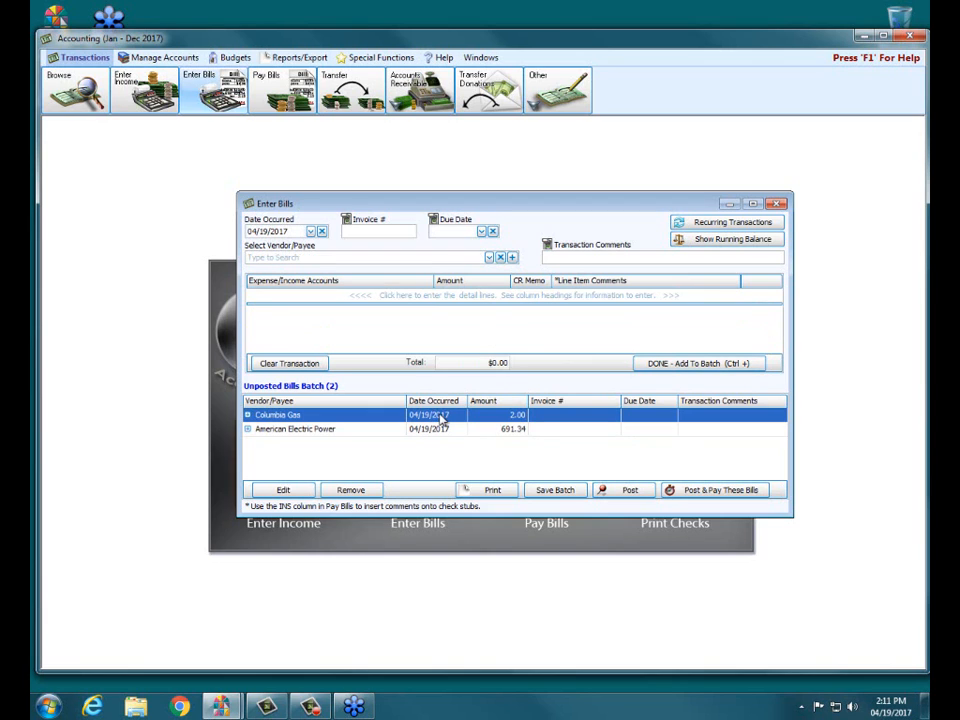
click(306, 490)
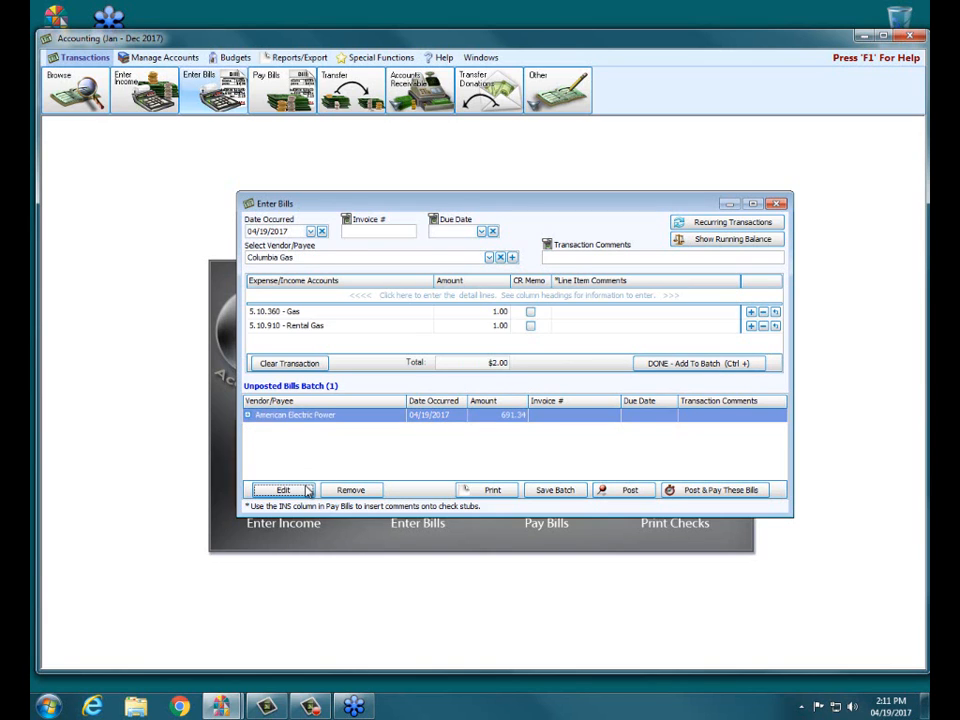
click(487, 311)
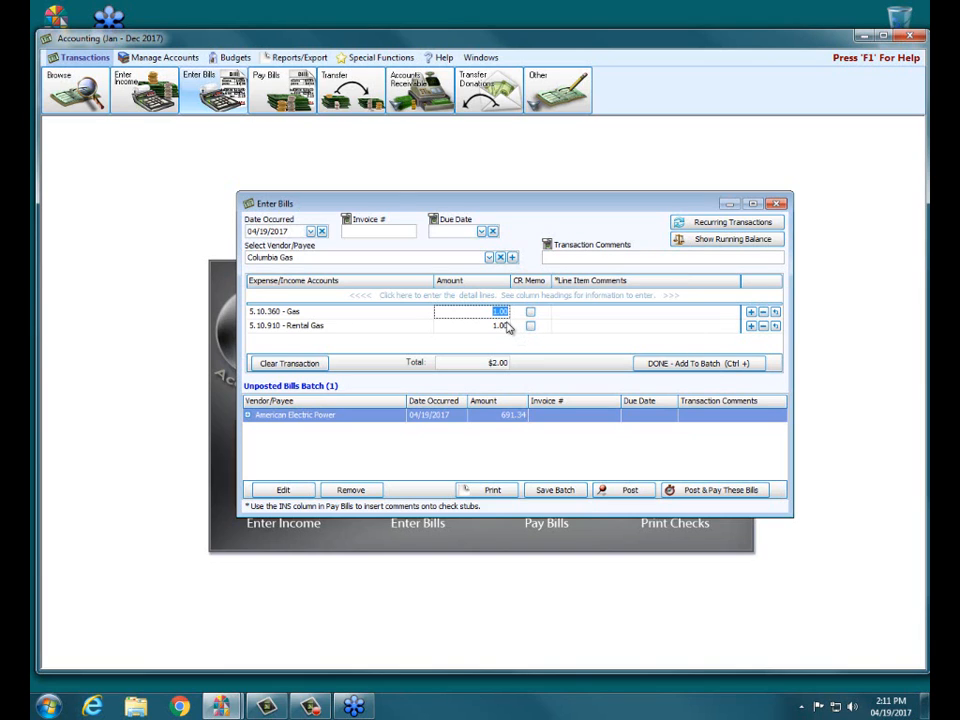
text(456.78)
key(Return)
text(234.56)
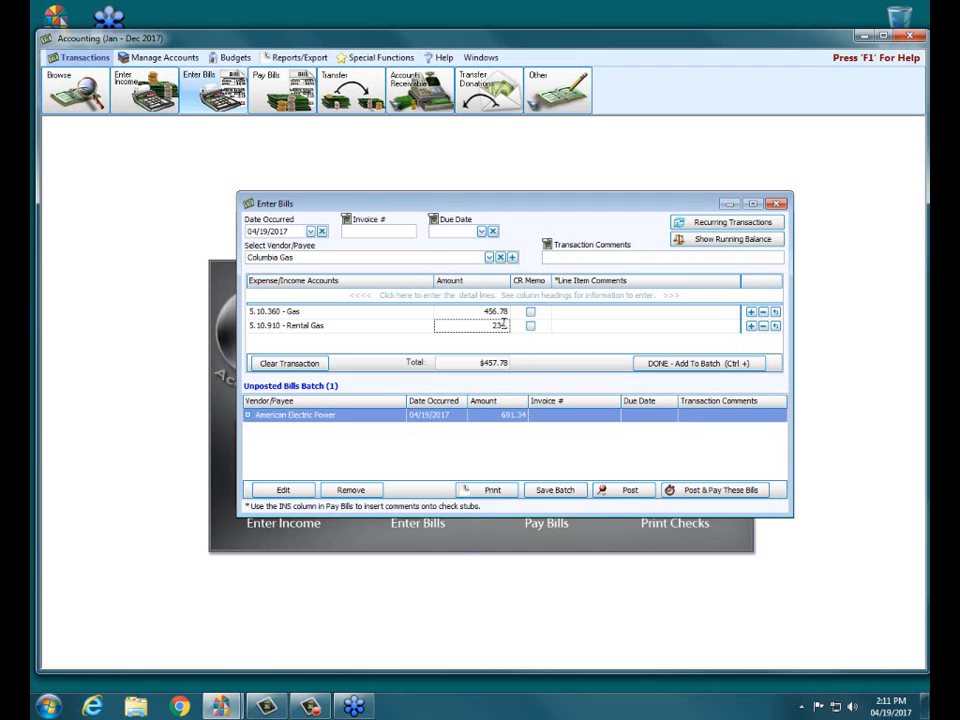
click(692, 364)
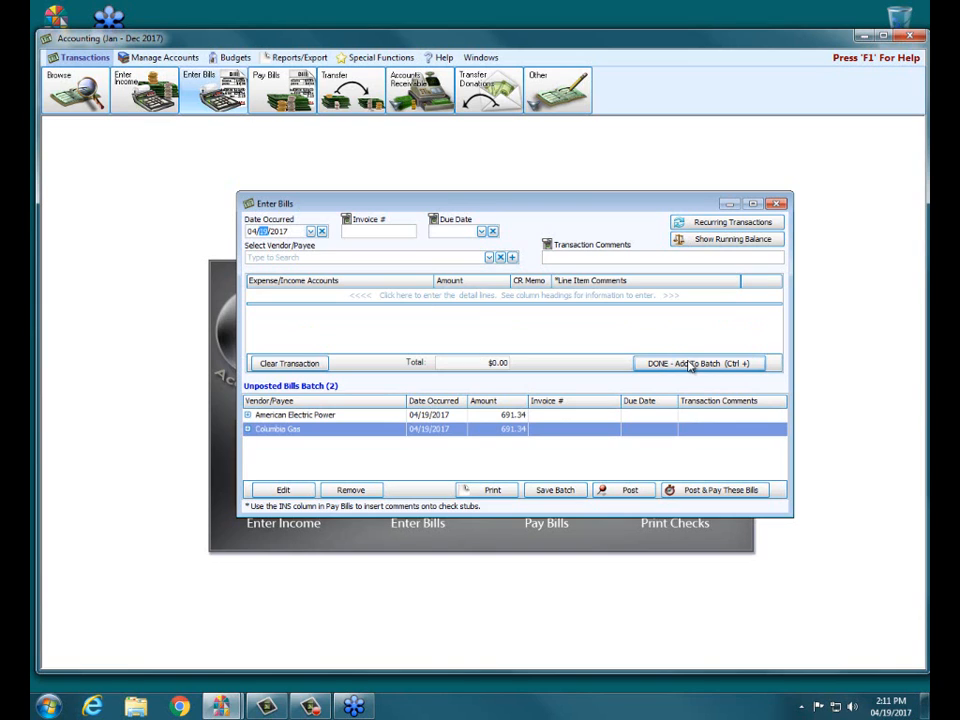
Paste the Water Bill recurring transaction into the unposted bills batch.
click(697, 227)
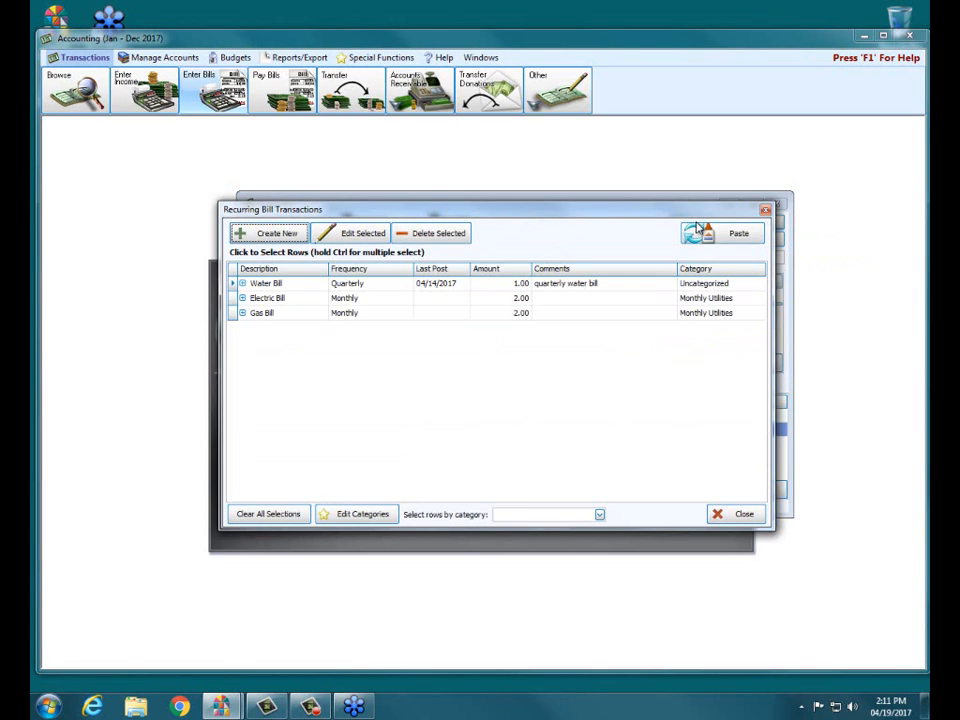
click(232, 286)
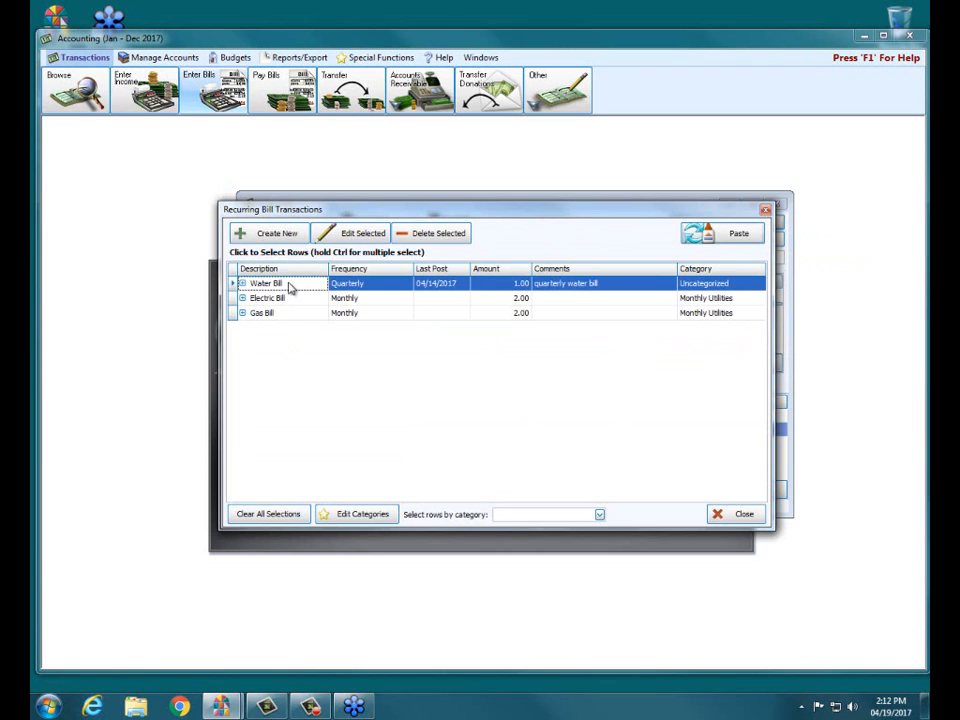
click(690, 233)
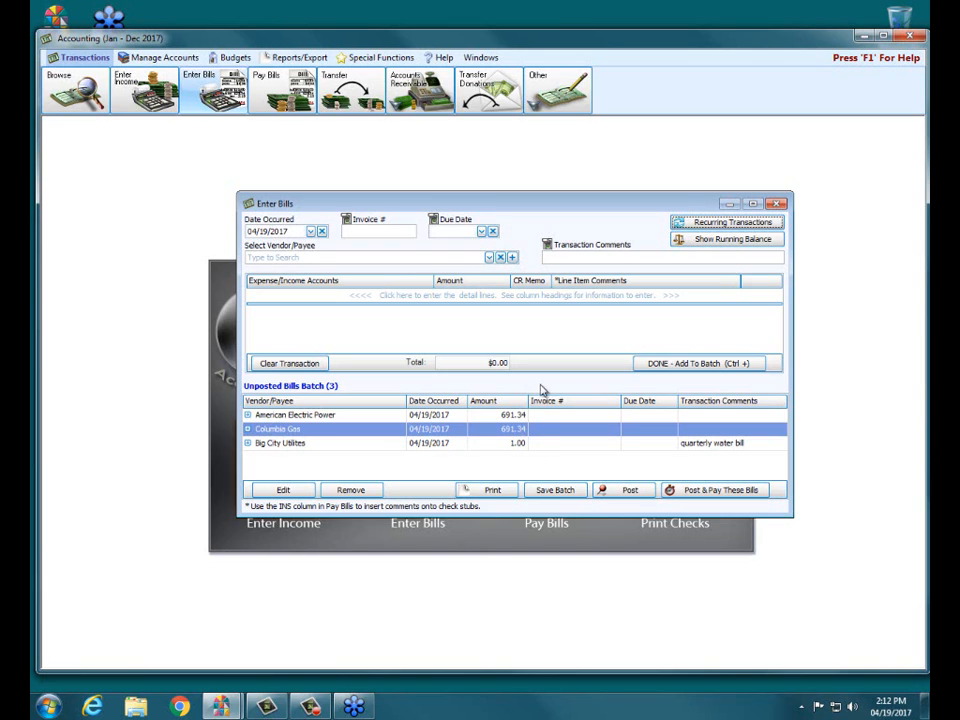
Edit the Big City Utilites bill to 1,345.78 for Water, date it 04/26/2017, and return it to the batch.
click(503, 446)
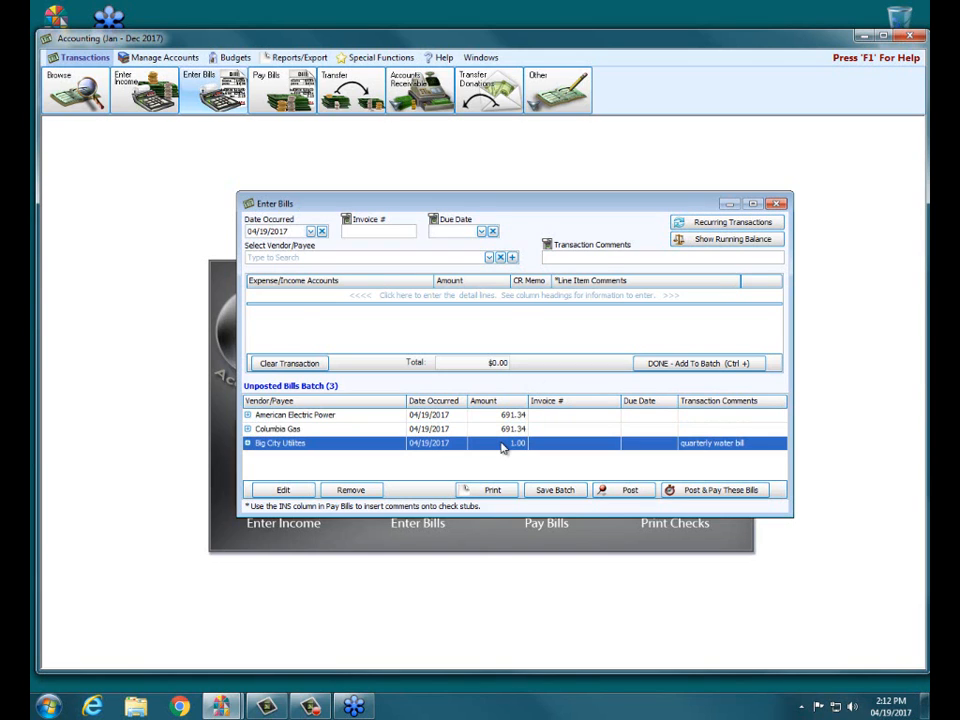
double_click(503, 446)
click(487, 313)
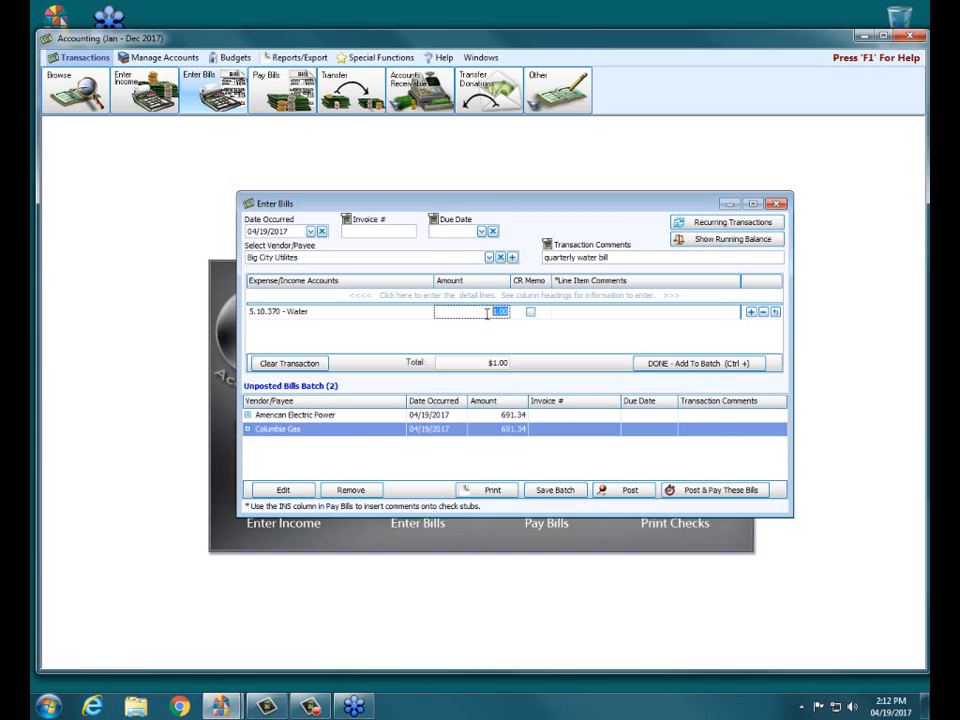
text(1345.76)
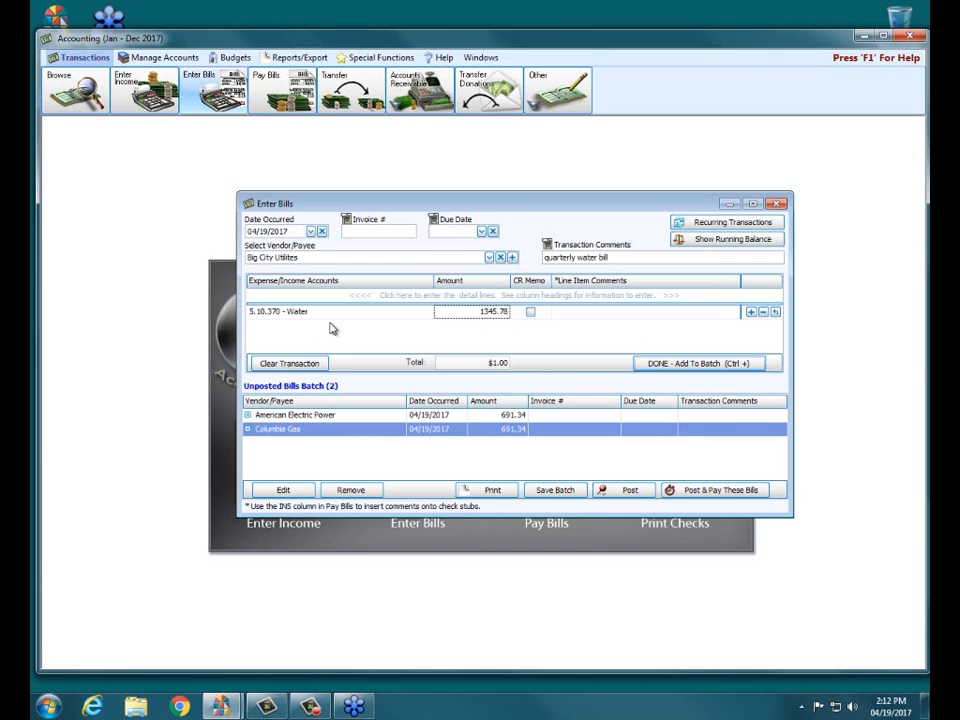
click(262, 231)
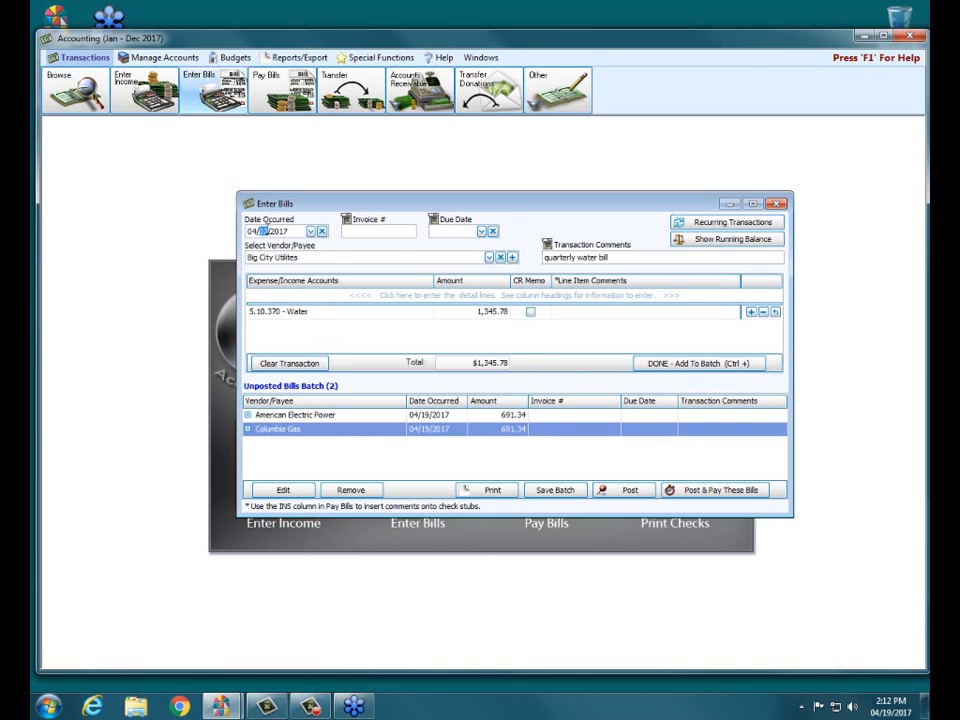
text(26)
click(702, 368)
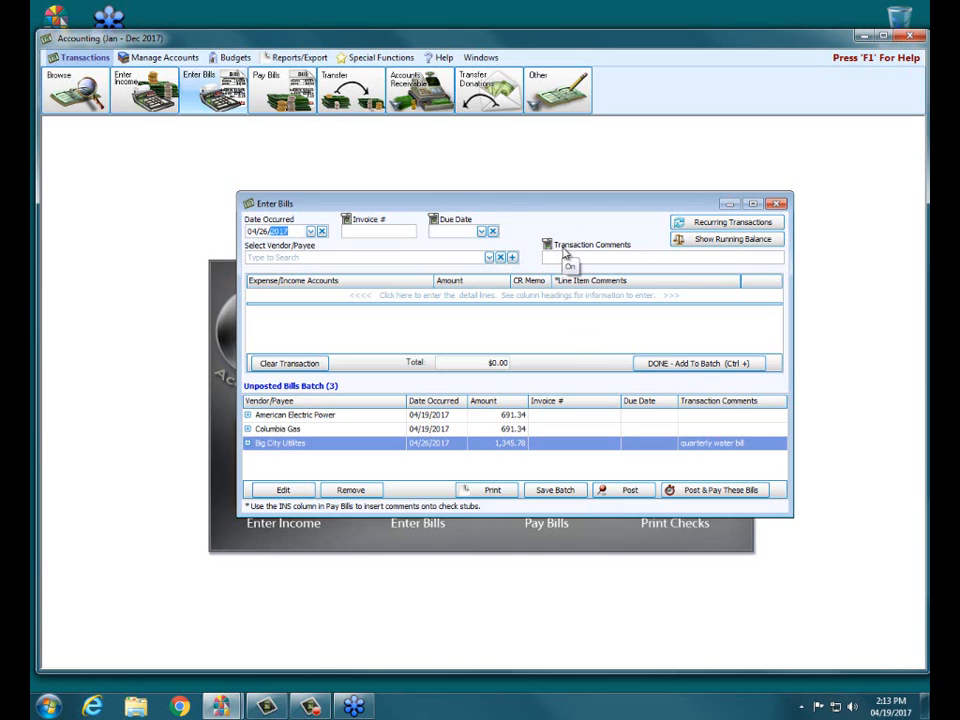
Post the unposted bills batch without printing it.
click(606, 495)
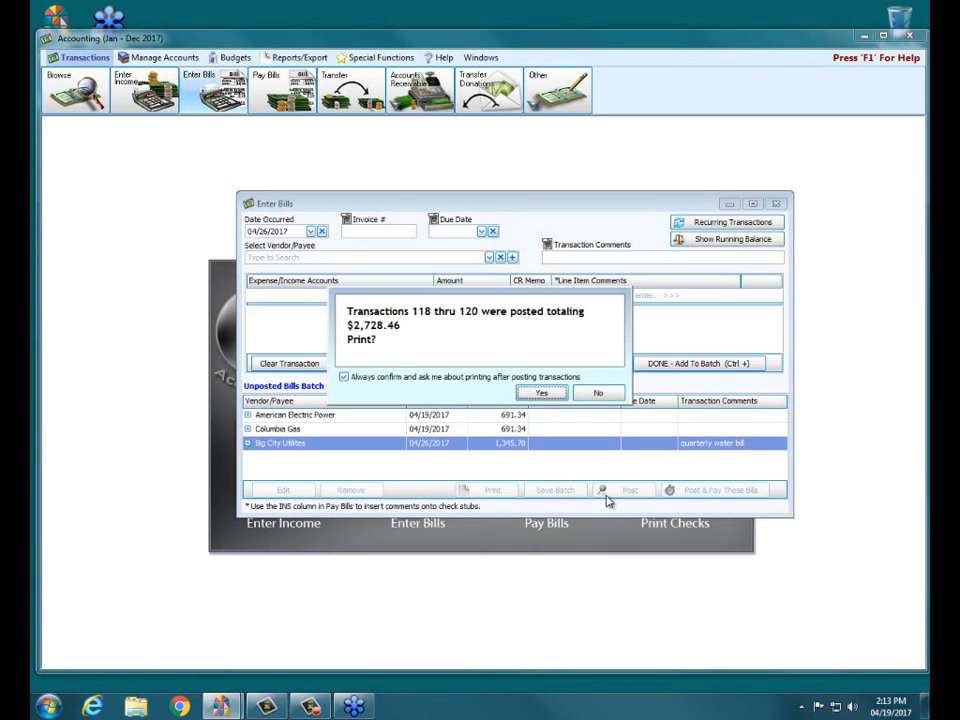
click(598, 393)
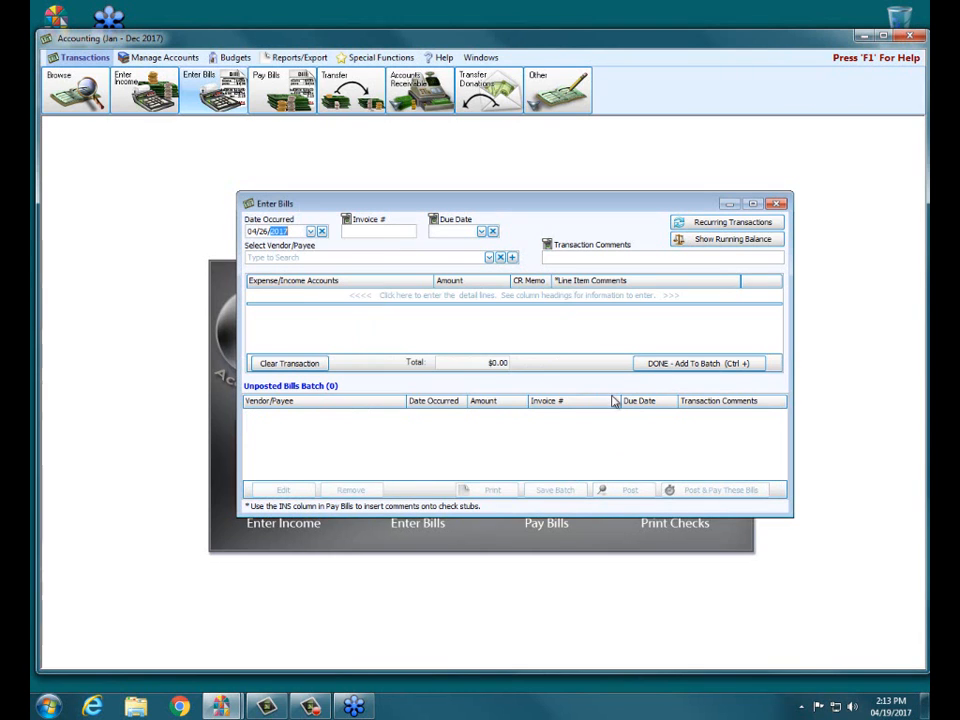
Select all recurring bills in the Monthly Utilities category.
click(707, 222)
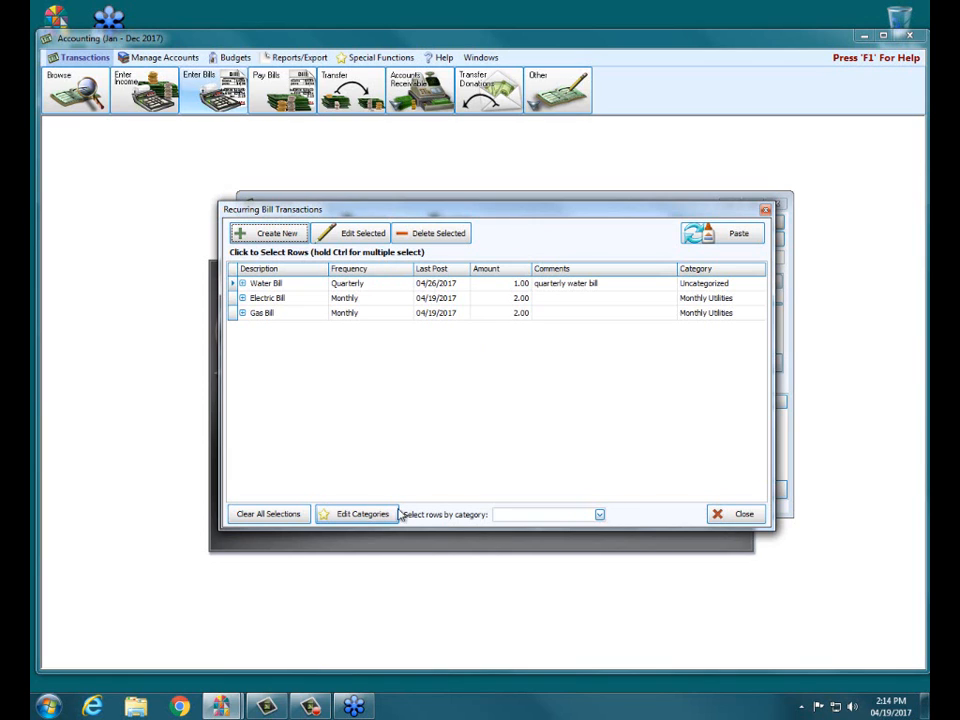
click(599, 514)
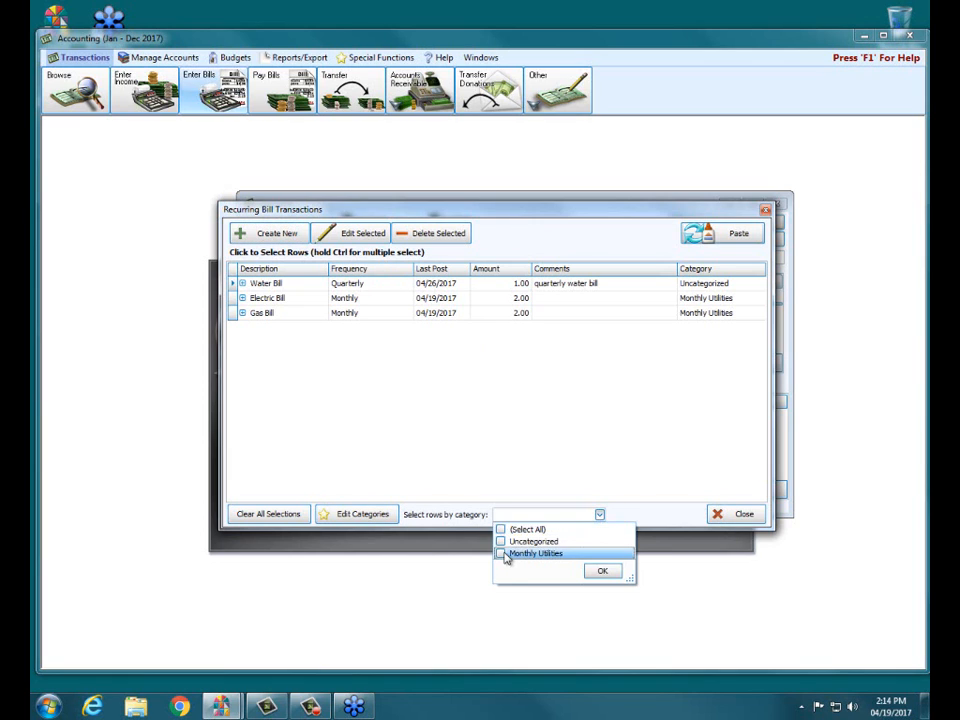
click(502, 554)
click(602, 570)
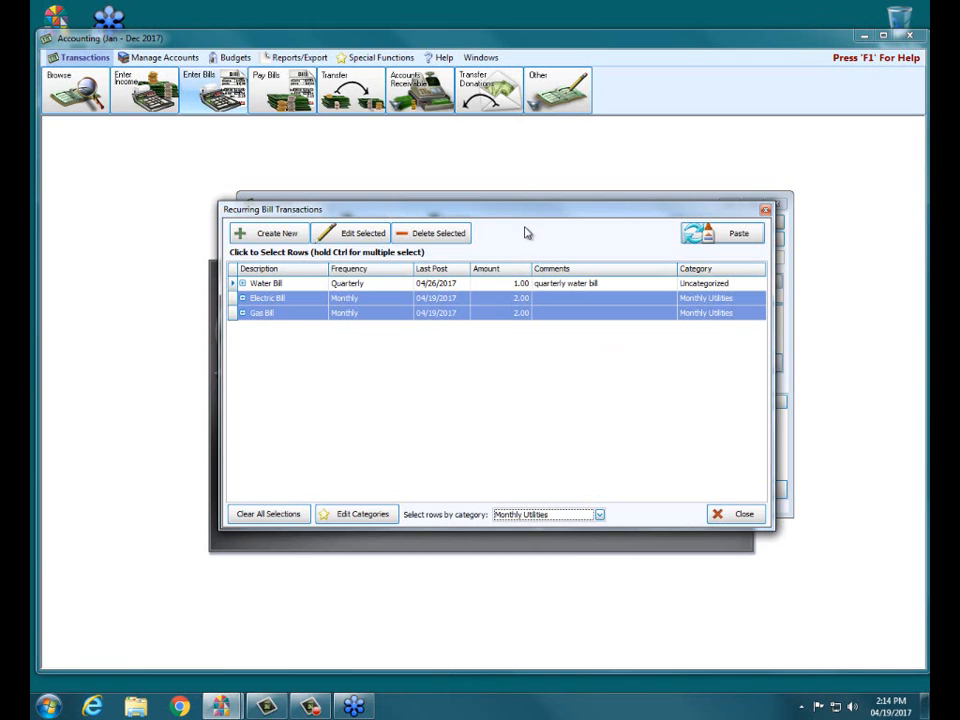
Open the Water Bill recurring transaction to review its editable details, and close it without saving.
click(437, 299)
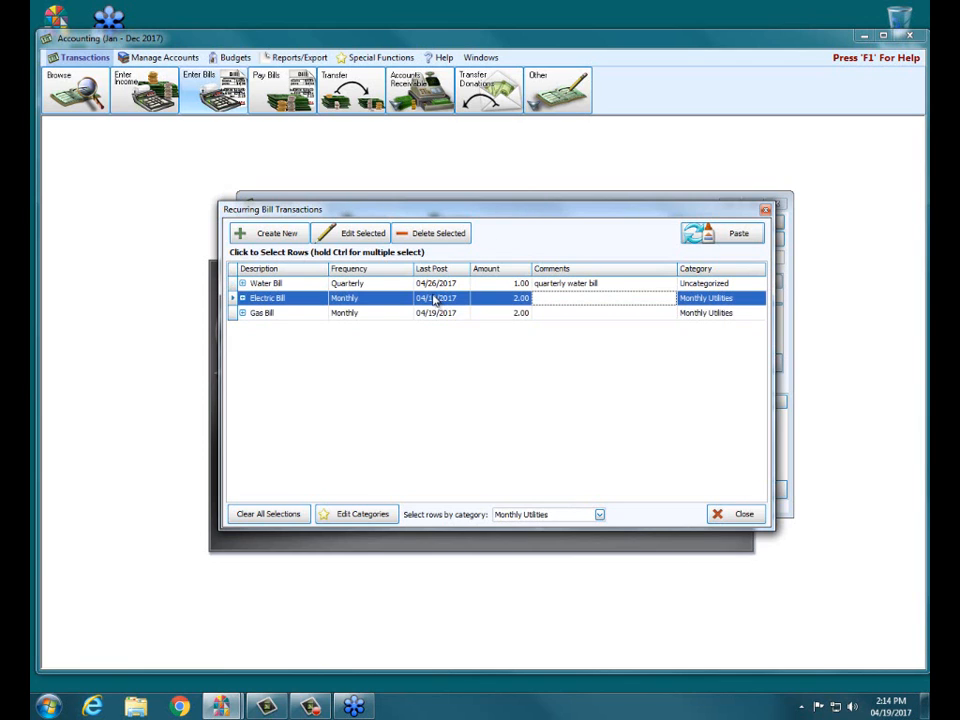
click(428, 285)
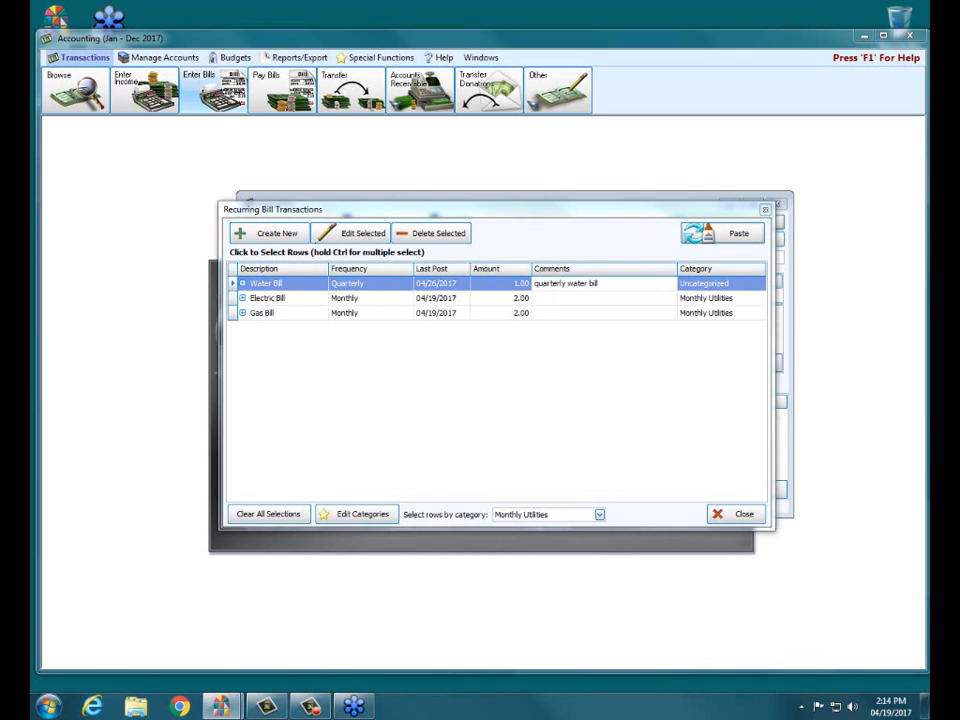
mouse_move(320, 228)
mouse_down()
mouse_move(394, 212)
mouse_move(332, 258)
mouse_up()
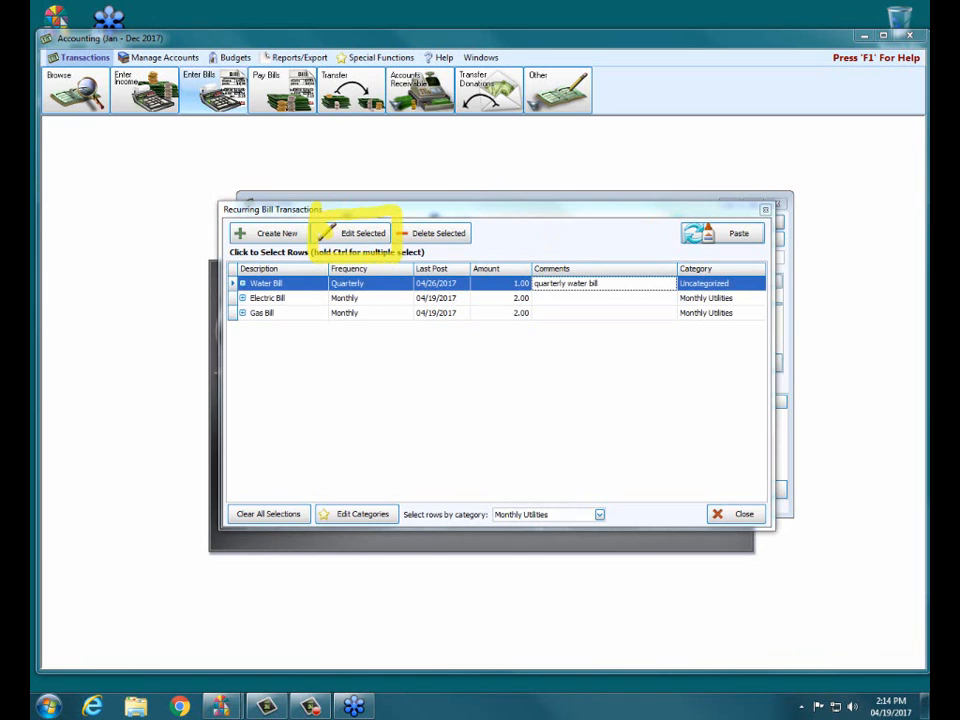
click(375, 239)
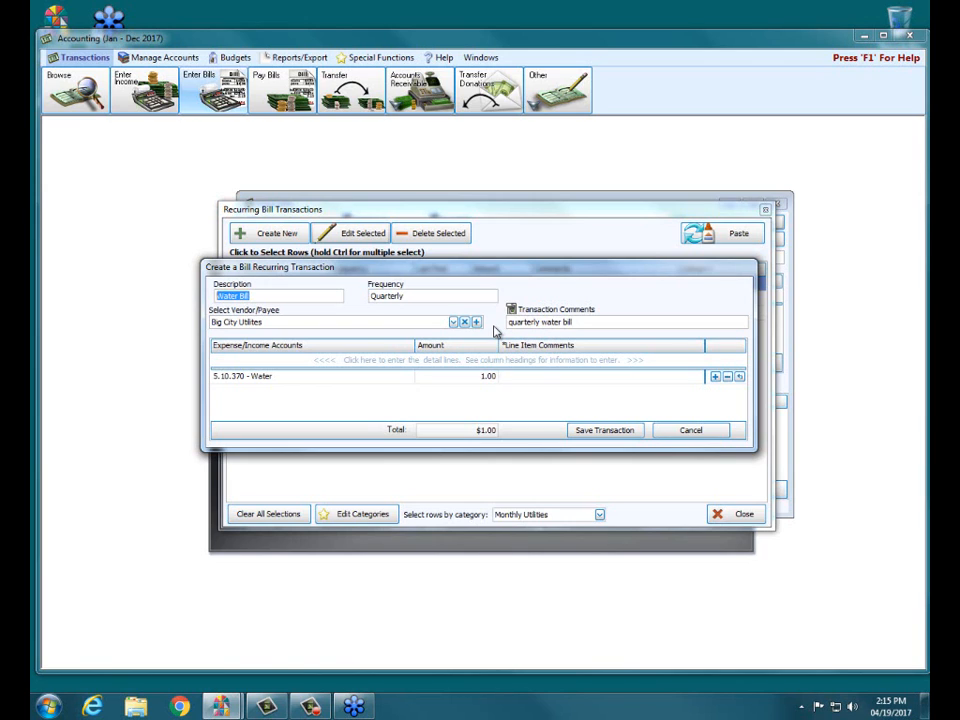
click(685, 430)
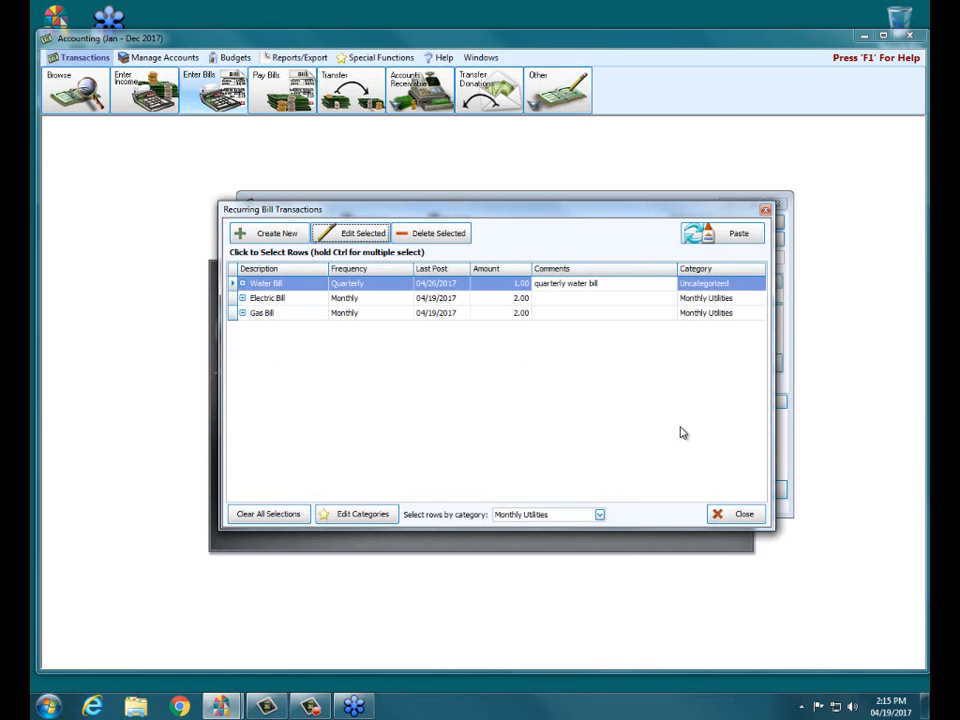
Paste the recurring Gas Bill into the batch and open it to review the account choices for its Gas line.
click(436, 314)
click(704, 233)
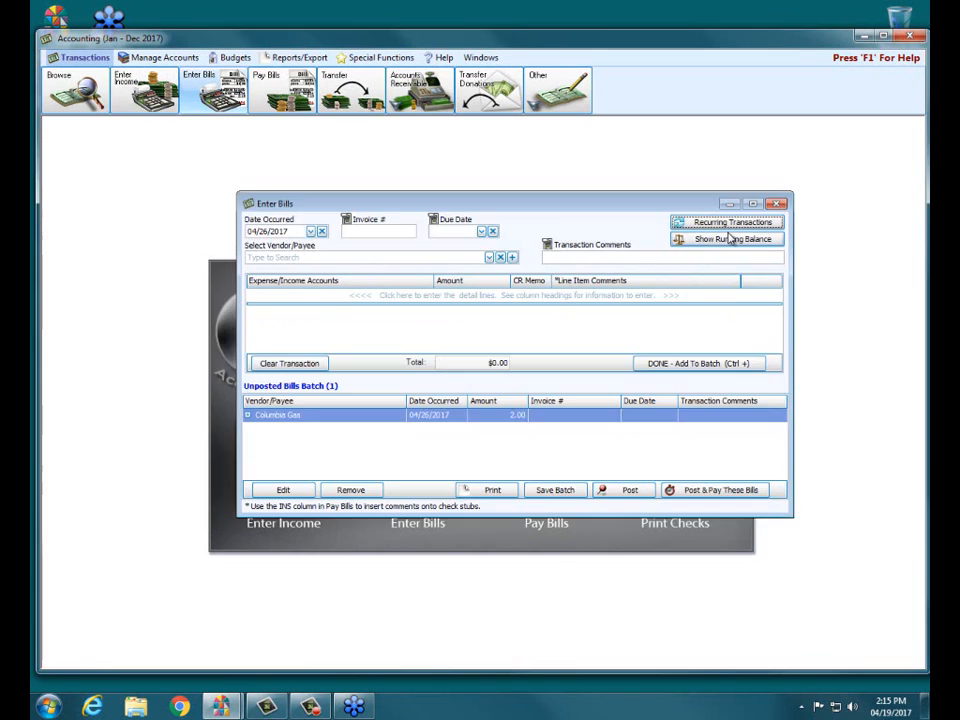
double_click(377, 421)
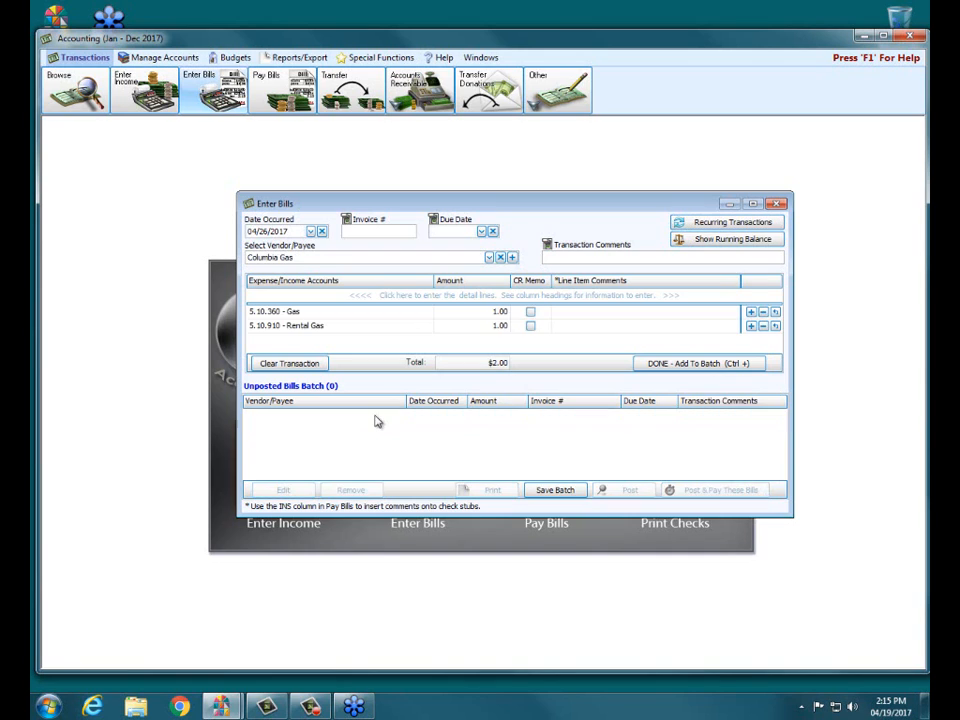
click(295, 316)
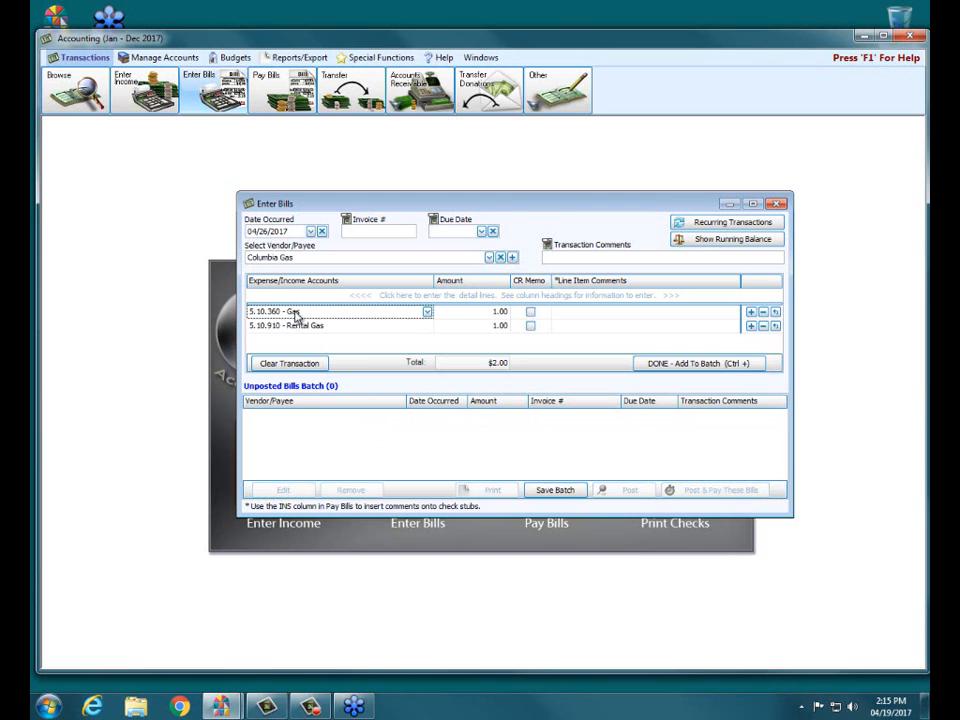
click(427, 312)
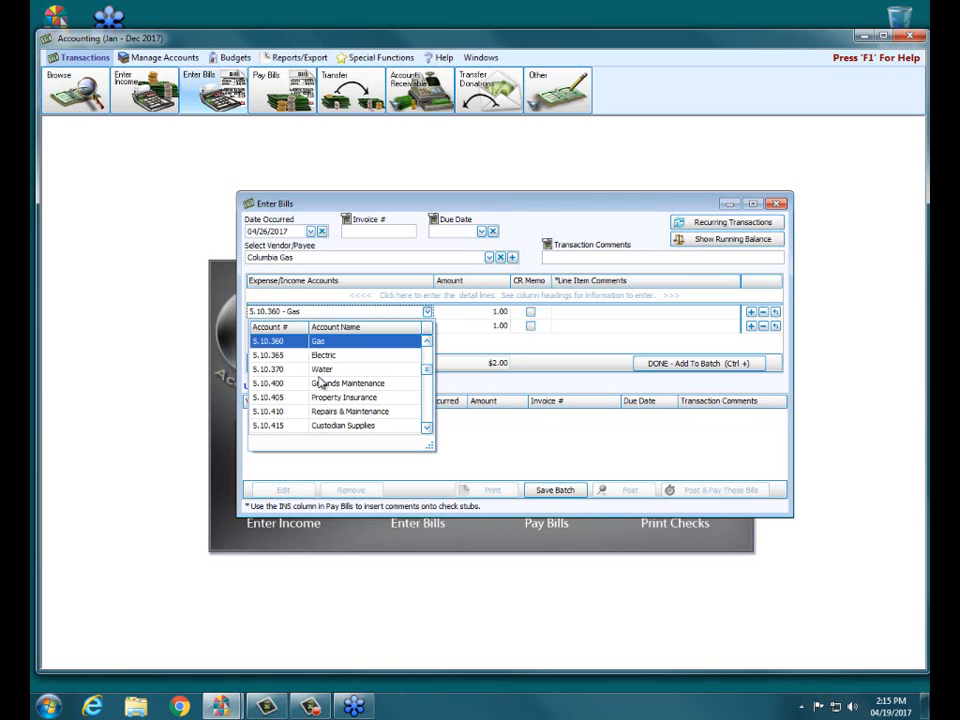
click(358, 207)
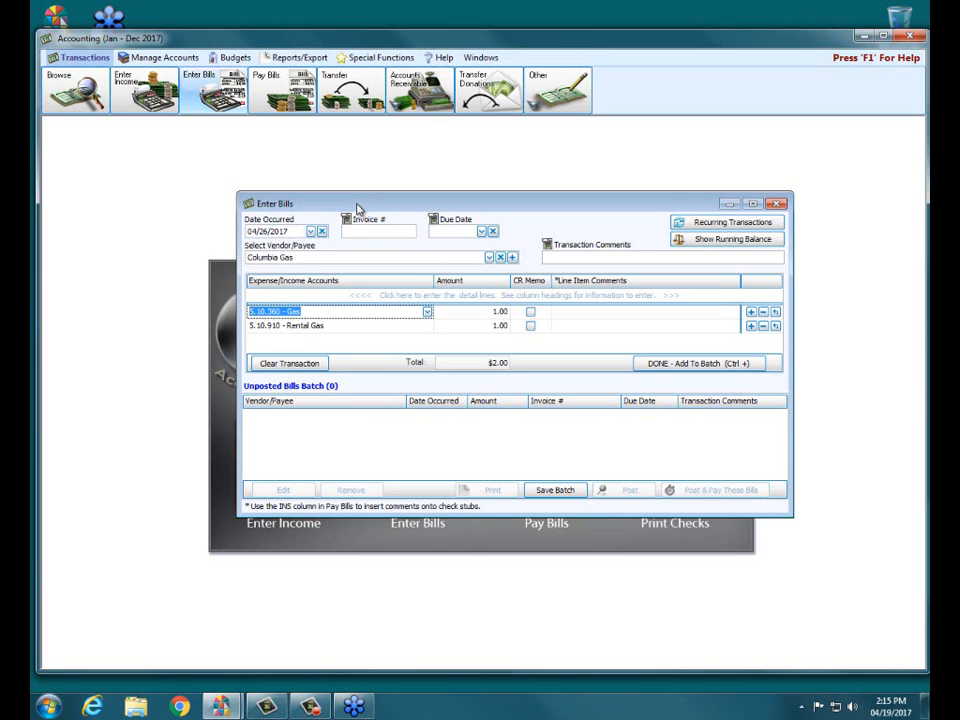
Delete the Water Bill recurring transaction and close the recurring bills list and bill entry.
click(717, 229)
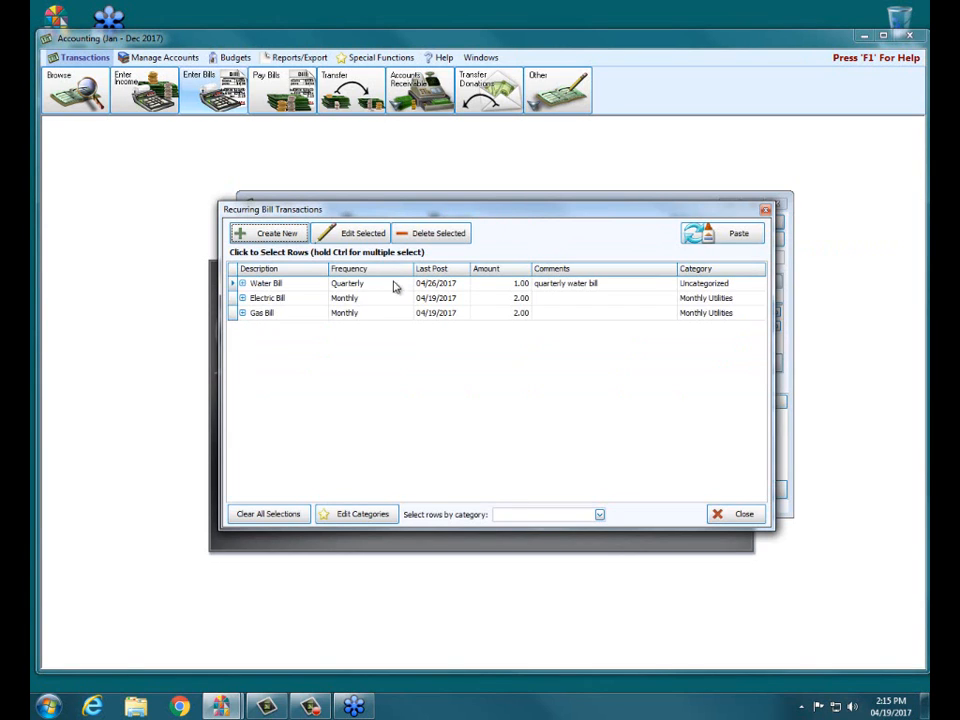
click(358, 298)
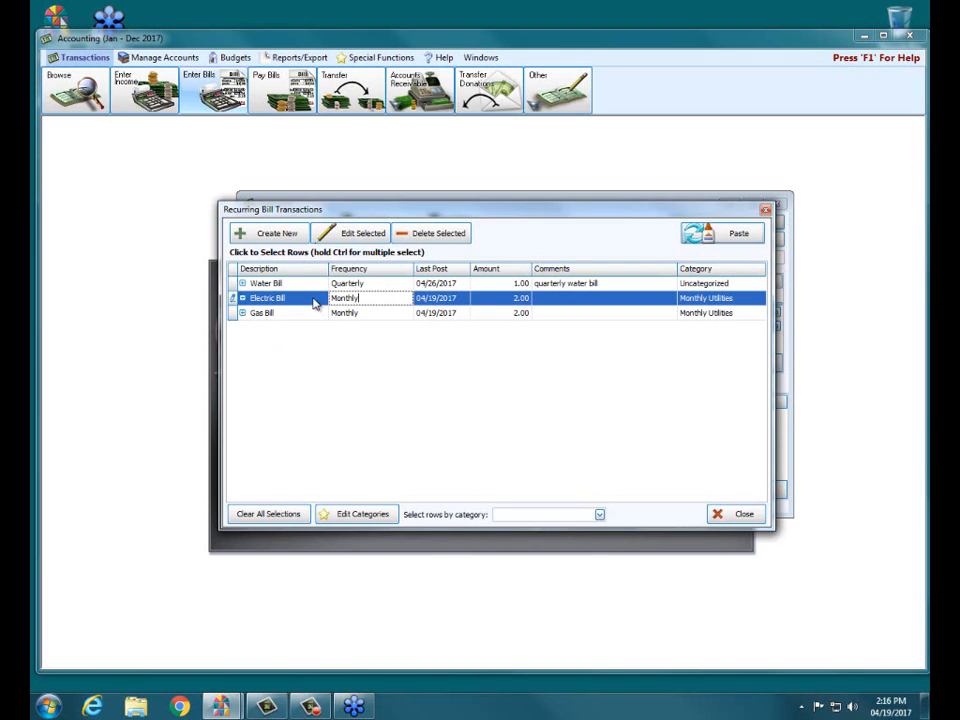
click(278, 284)
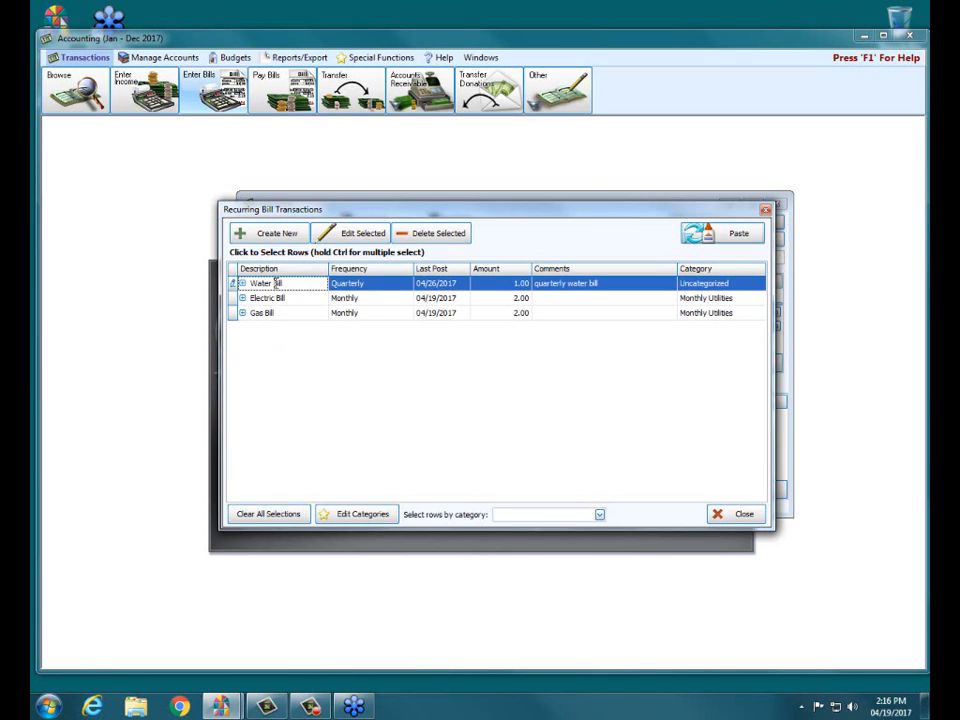
click(432, 235)
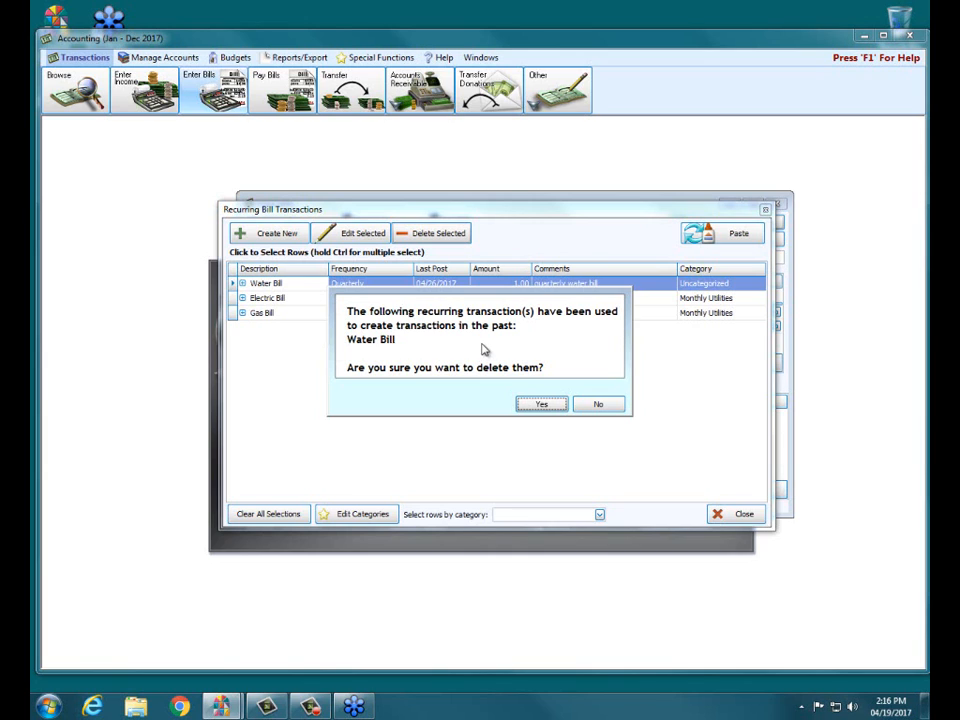
click(532, 407)
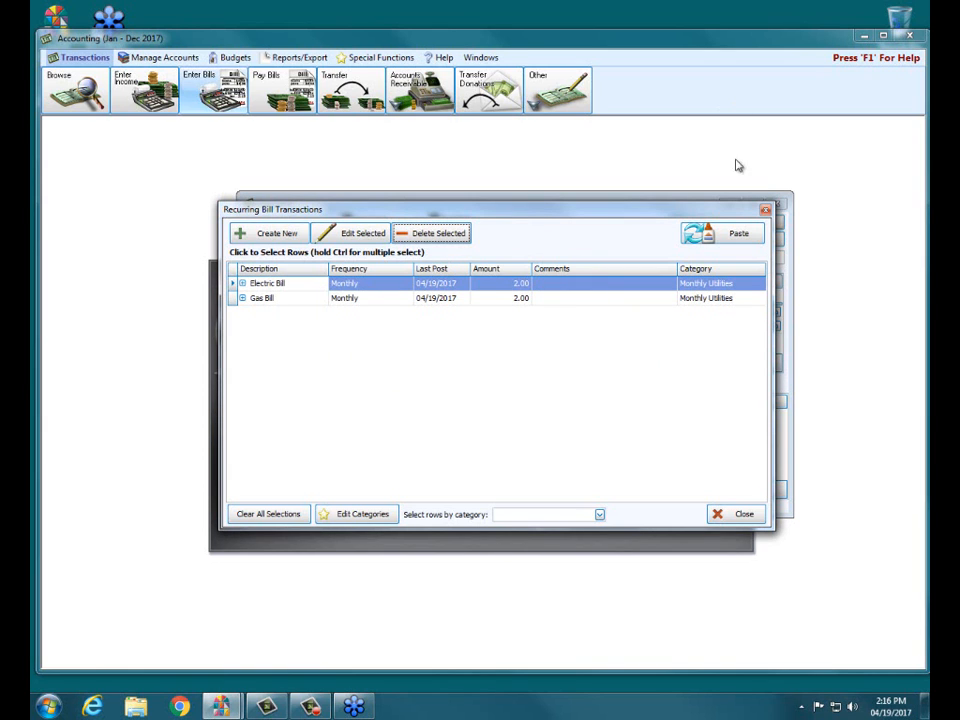
click(765, 209)
click(776, 205)
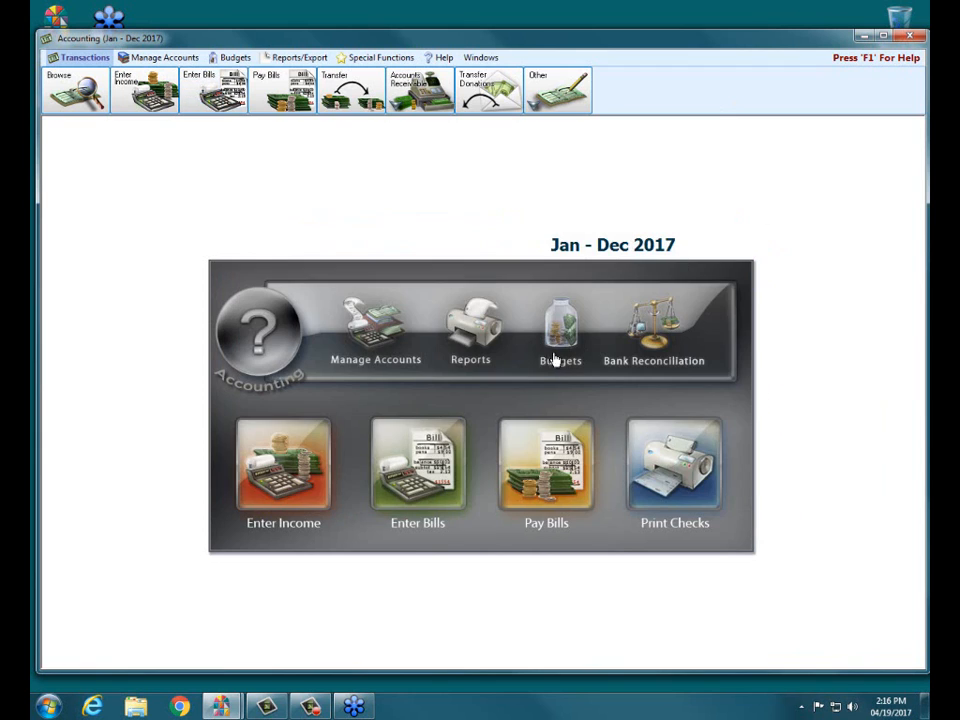
Start a journal entry dated 04/19/2017 to review the list of recurring journal entry transactions, and close both without entering anything.
click(569, 97)
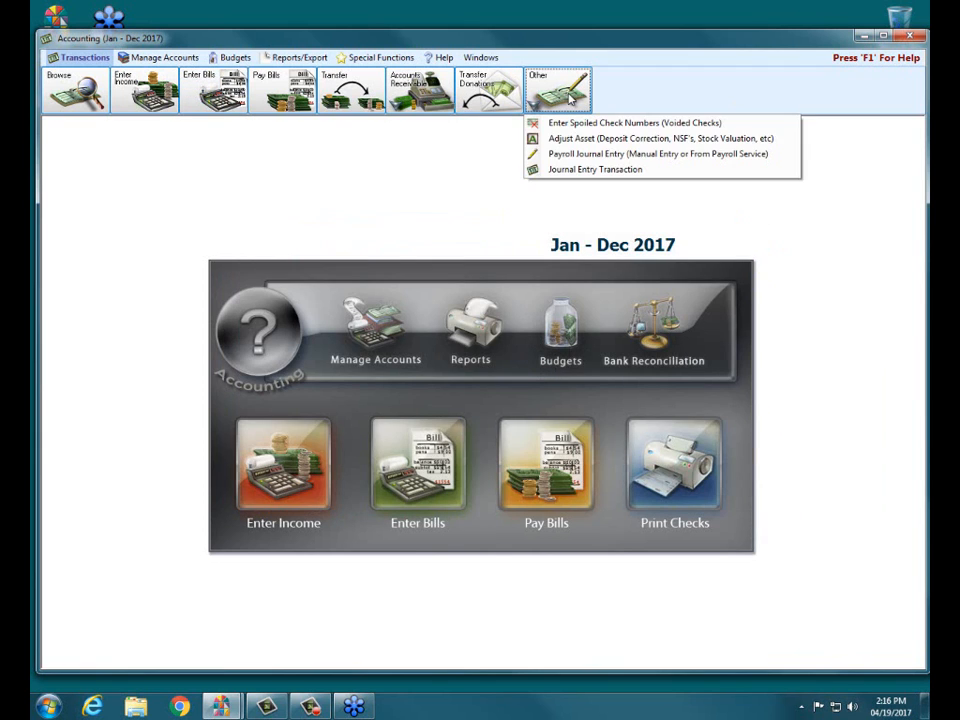
click(569, 169)
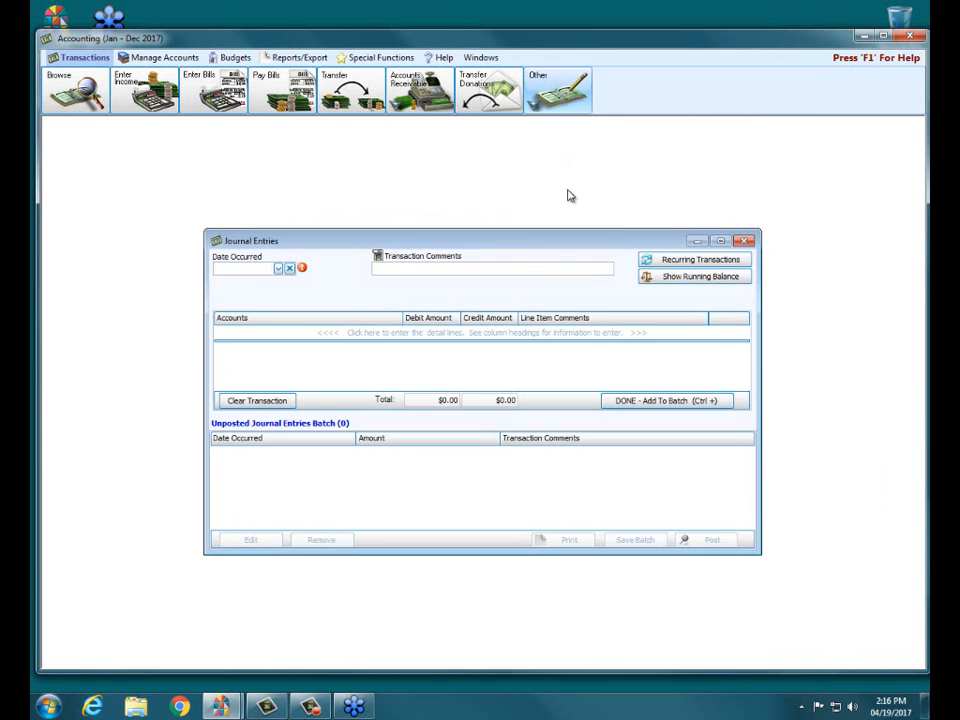
click(278, 269)
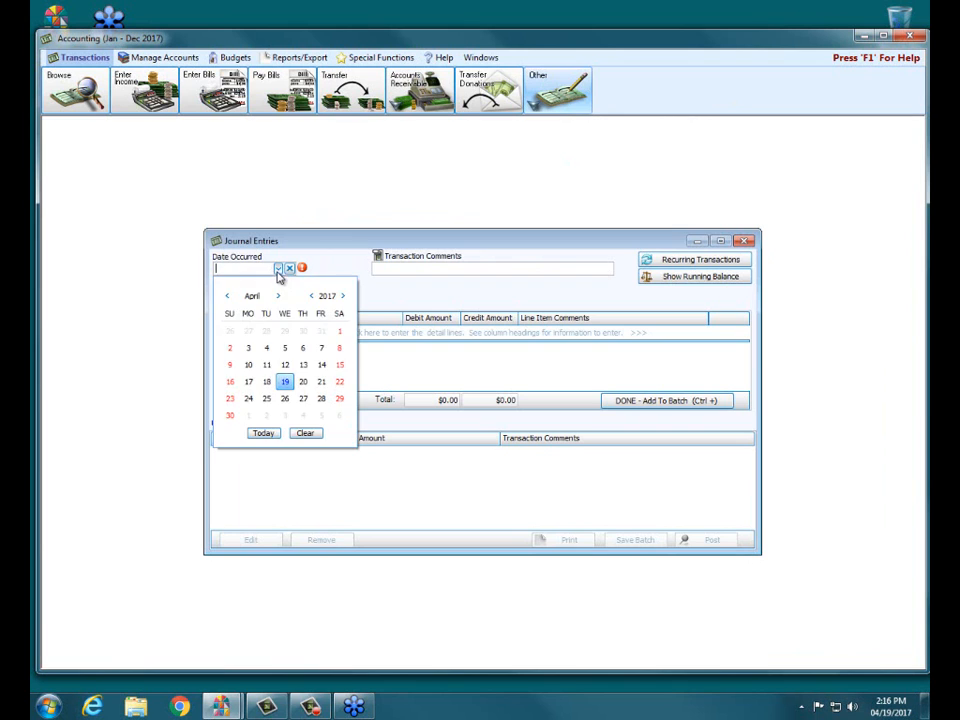
click(283, 381)
click(719, 262)
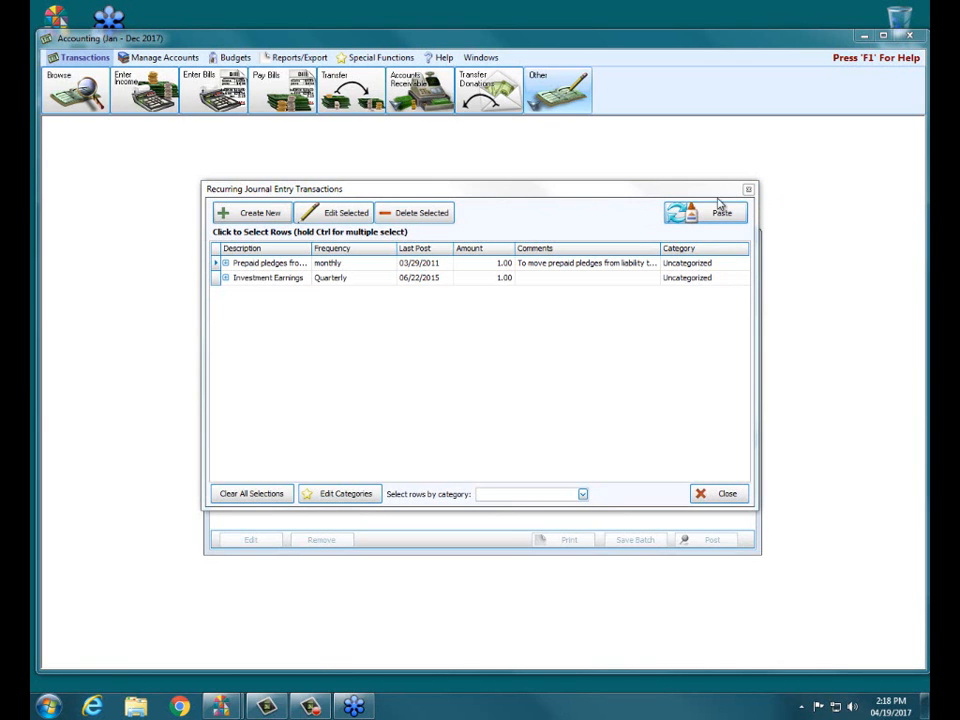
click(748, 189)
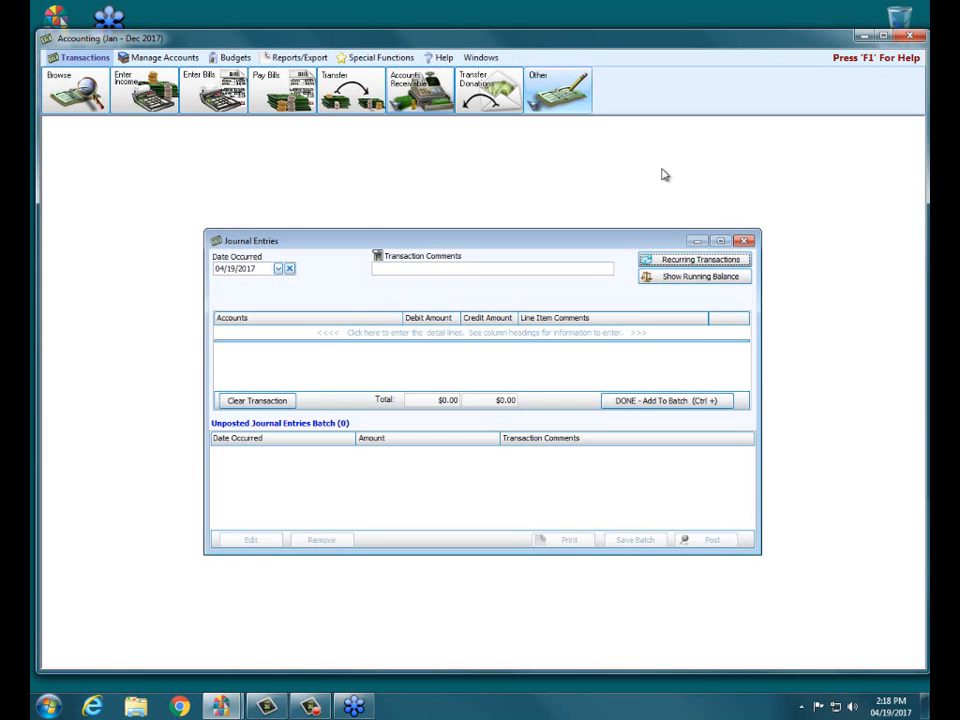
click(744, 243)
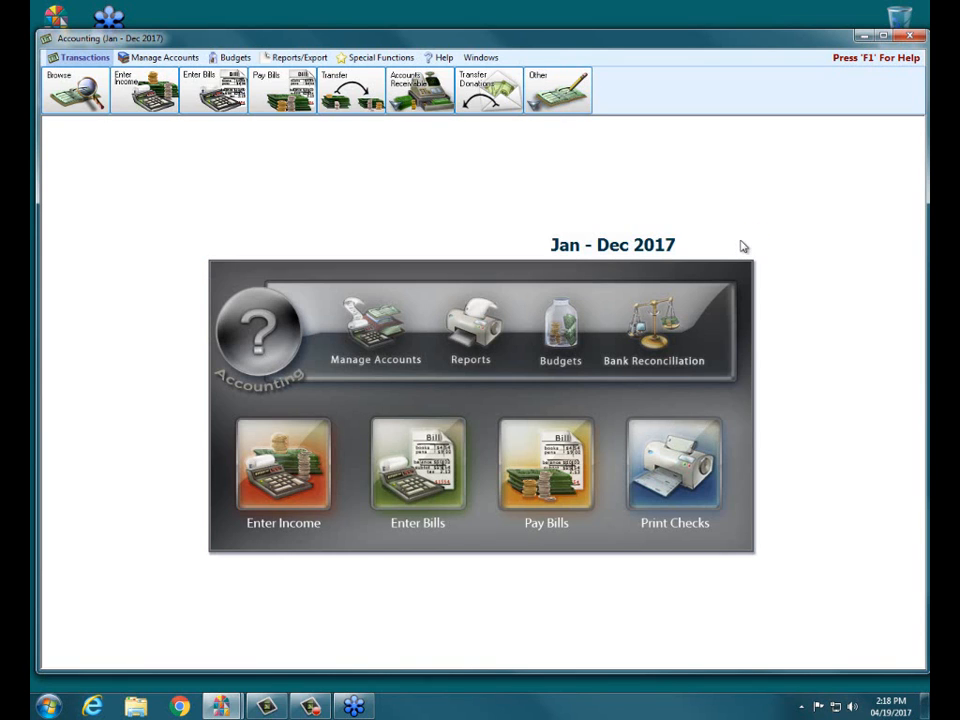
View the entry forms for invoicing and for collecting accounts receivable, and close them without entering anything.
click(428, 105)
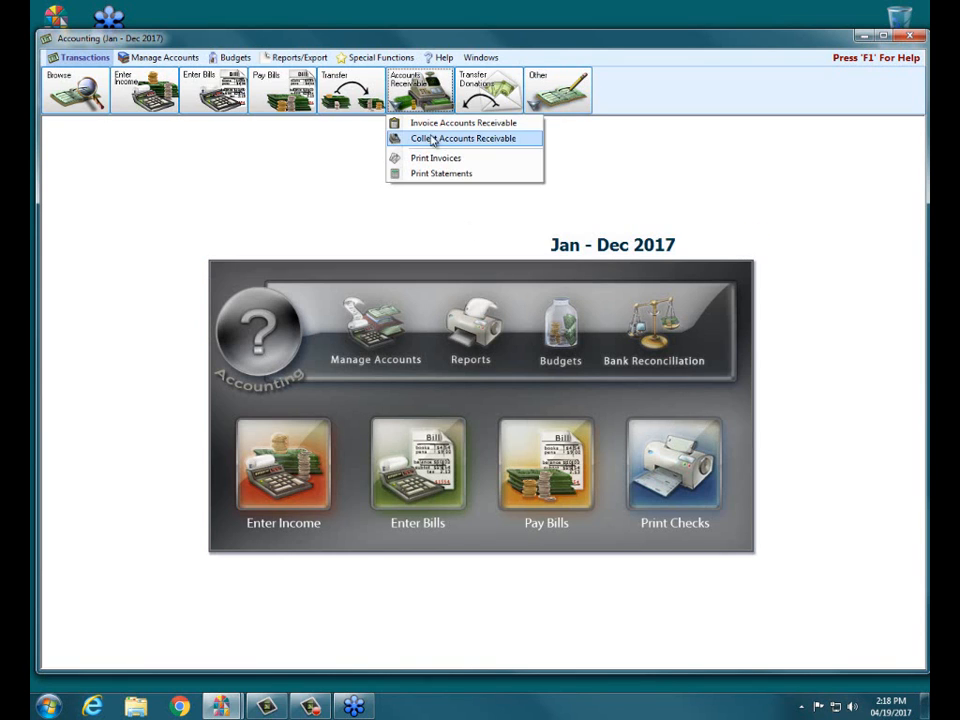
click(413, 123)
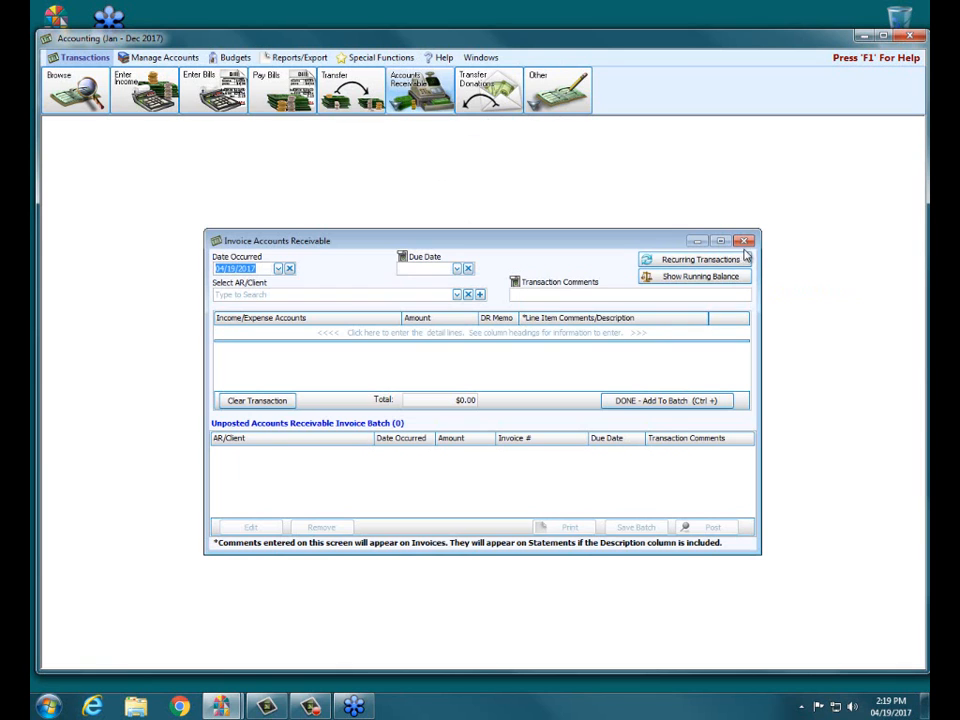
click(416, 106)
click(424, 140)
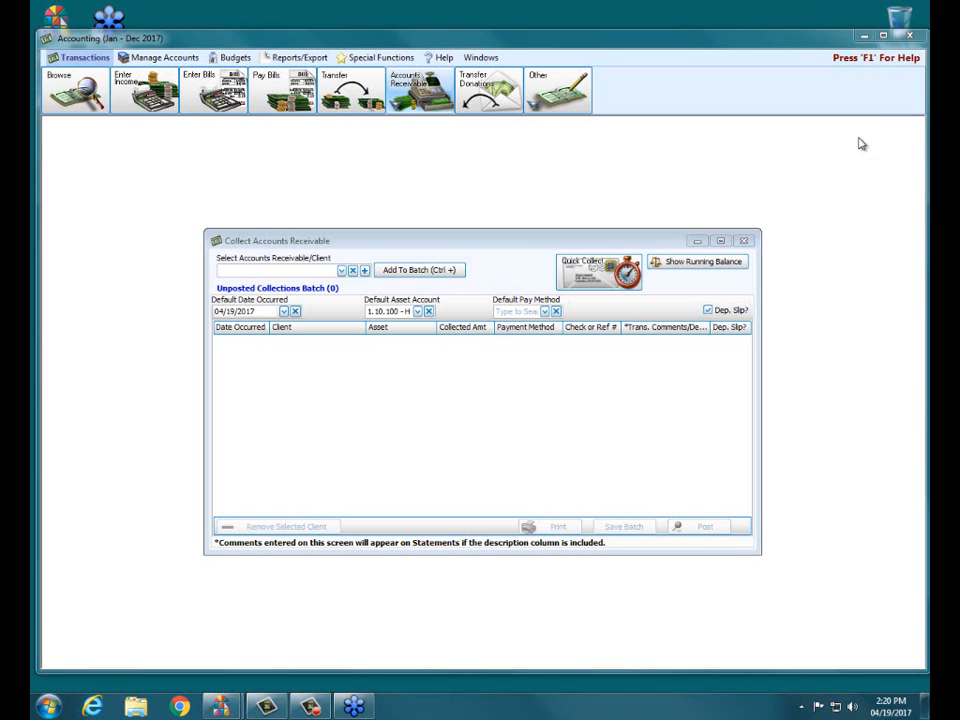
click(743, 240)
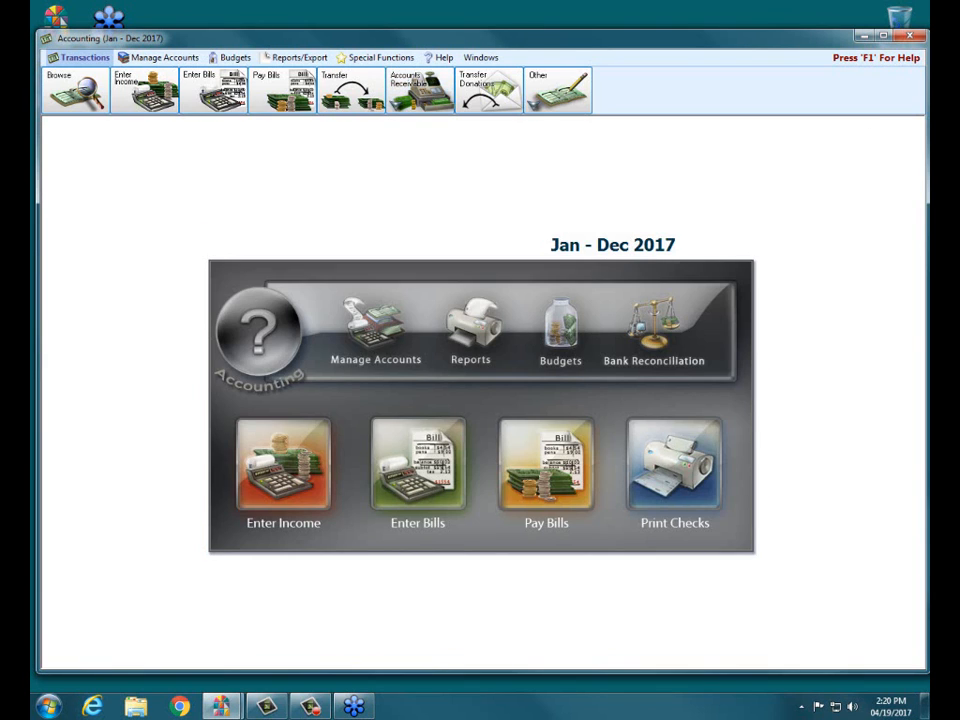